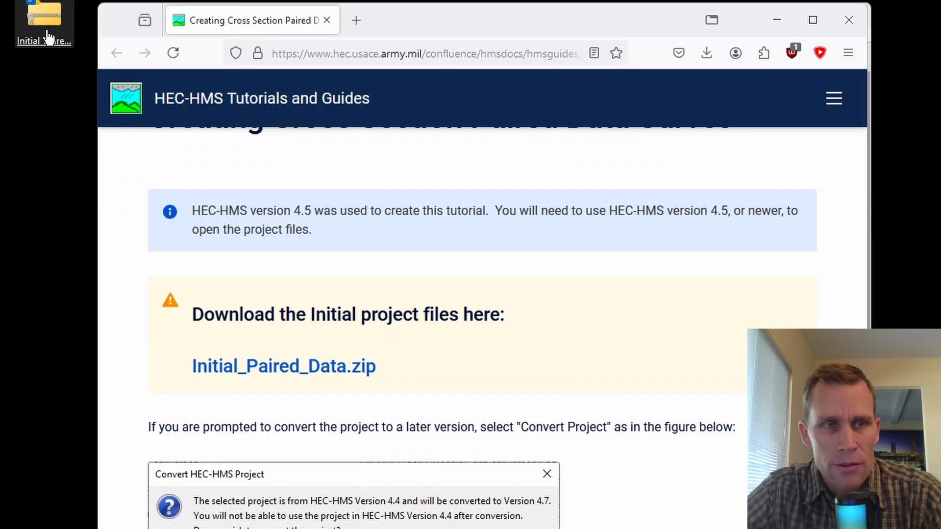
Step: Open Initial_Paired_Data.zip from the desktop and look through the files in its Initial\Routing_Workshop folder
{"action": "left_click_drag", "start_coordinate": [46, 22], "coordinate": [62, 123]}
{"action": "double_click", "coordinate": [61, 120]}
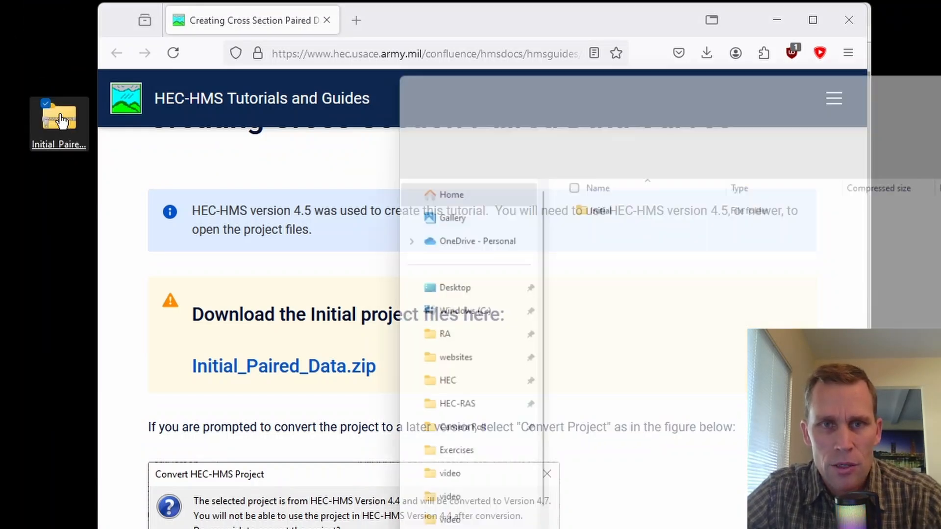
{"action": "double_click", "coordinate": [596, 208]}
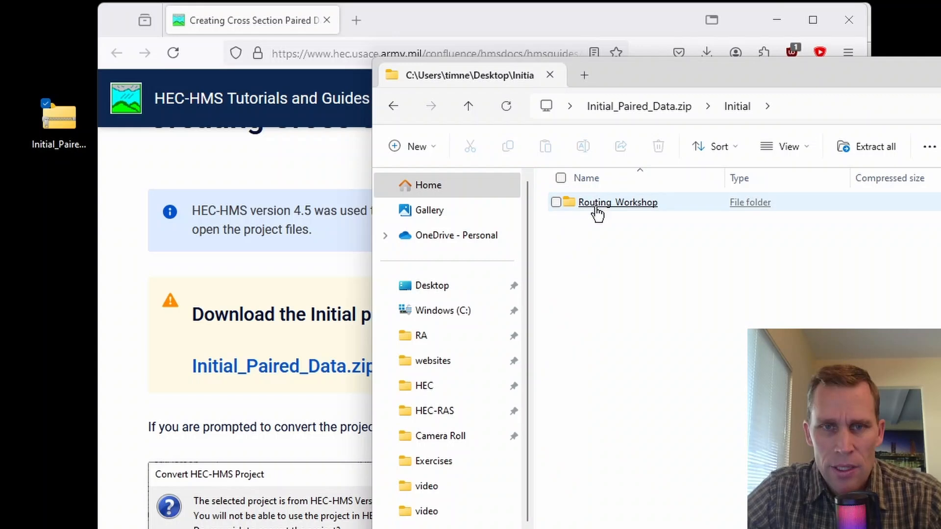
{"action": "double_click", "coordinate": [599, 211]}
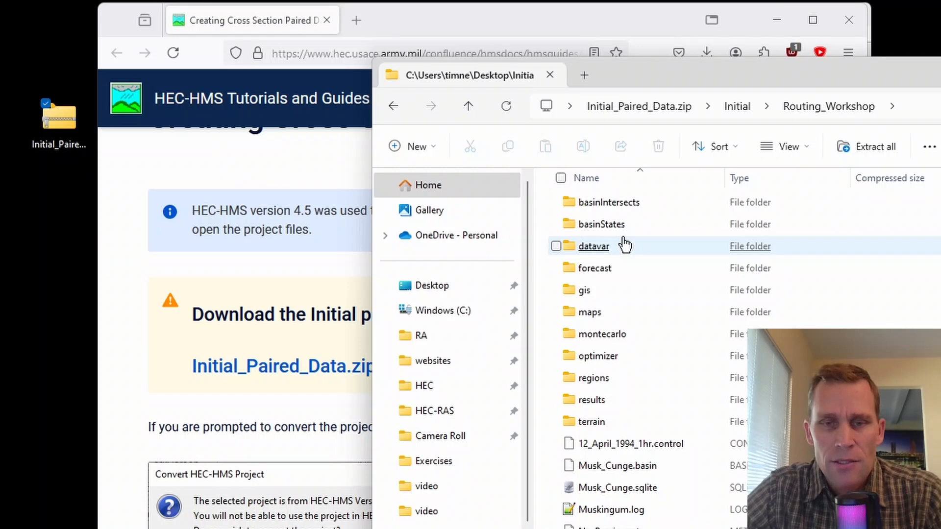
{"action": "scroll", "coordinate": [625, 245], "scroll_direction": "down", "scroll_amount": 3}
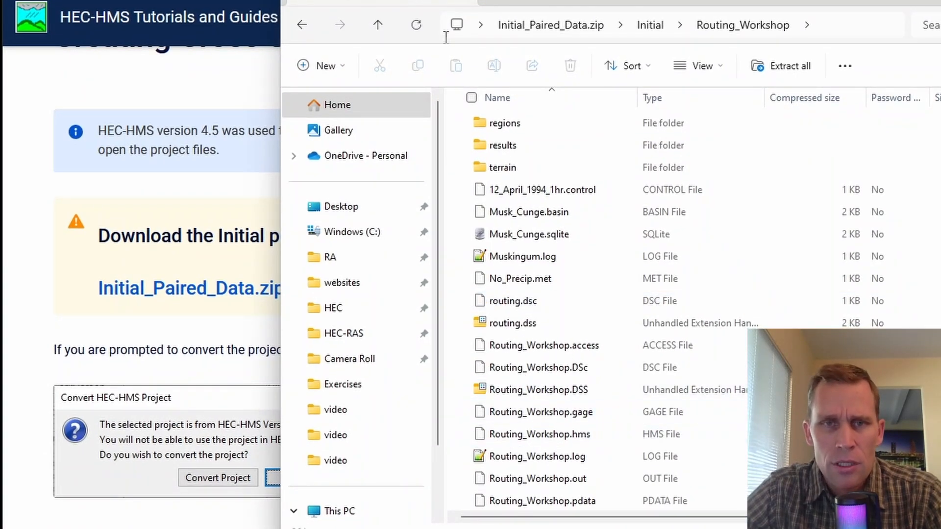
Step: Copy the Routing_Workshop folder out of the zip archive into the project folder of exercise 17 - Creating Cross Section Paired Data Curves
{"action": "left_click", "coordinate": [378, 25]}
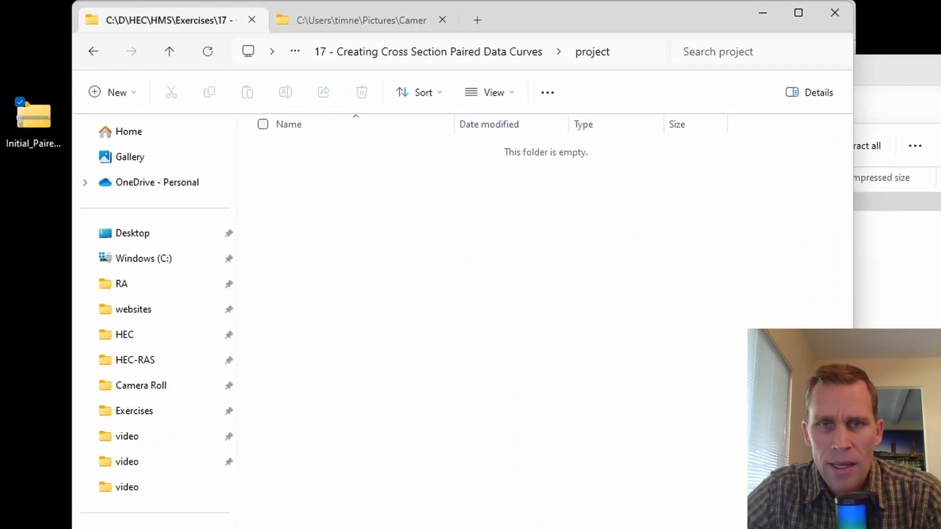
{"action": "left_click", "coordinate": [836, 192]}
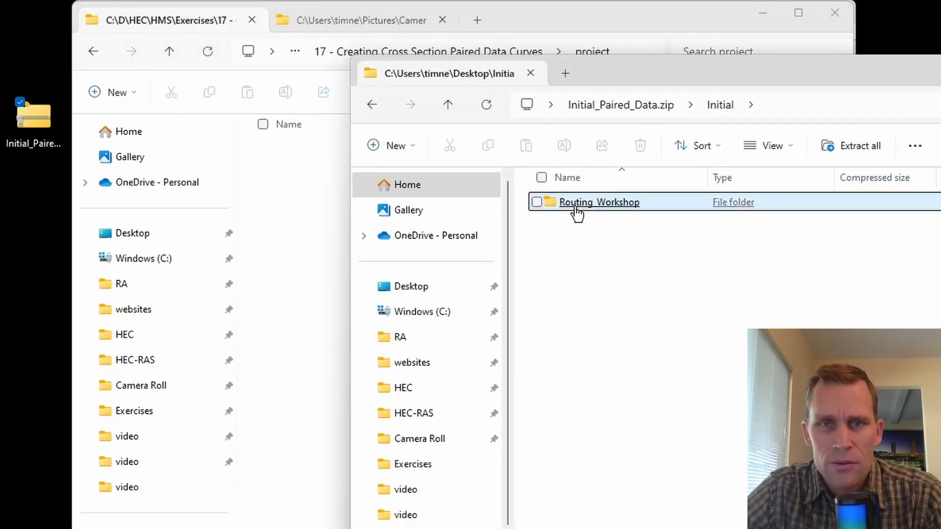
{"action": "left_click_drag", "start_coordinate": [560, 205], "coordinate": [318, 331]}
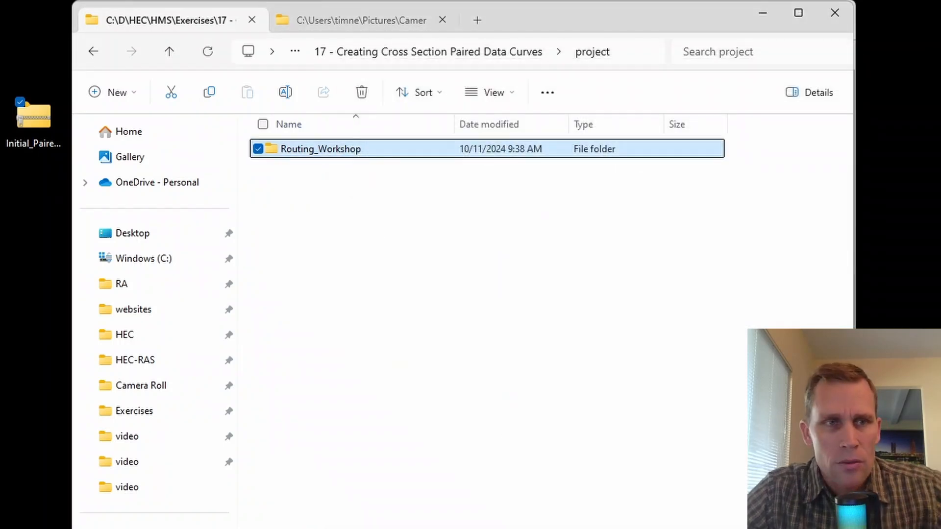
Step: Delete Initial_Paired_Data.zip from the desktop and select the copied Routing_Workshop folder
{"action": "left_click_drag", "start_coordinate": [1, 36], "coordinate": [47, 197]}
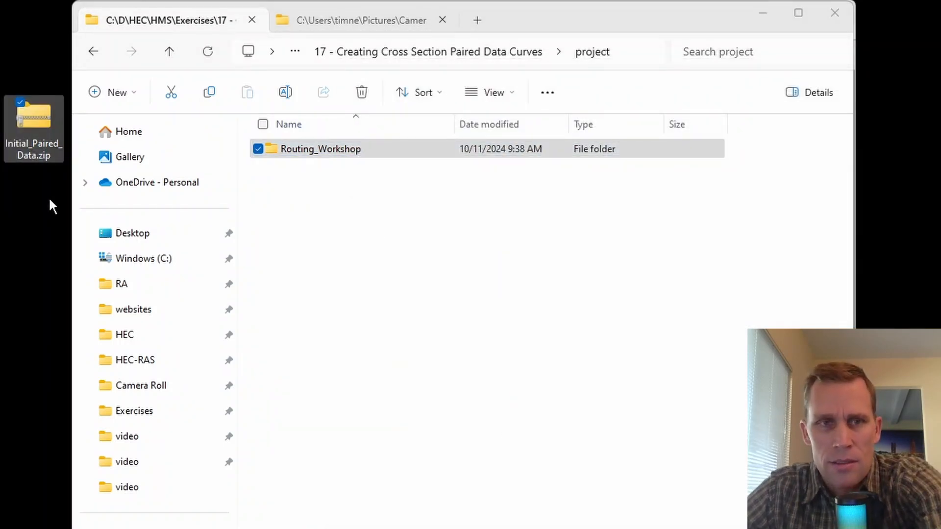
{"action": "key", "text": "Delete"}
{"action": "left_click", "coordinate": [315, 150]}
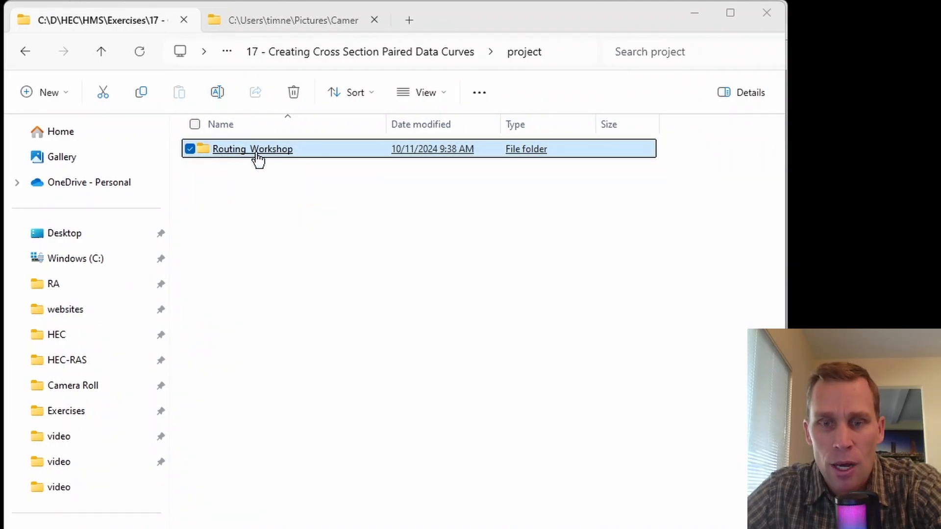
Step: Switch to HEC-HMS 4.12, open Routing_Workshop.hms from the copied Routing_Workshop folder and convert the project to Version 4.12
{"action": "key", "text": "alt+Tab"}
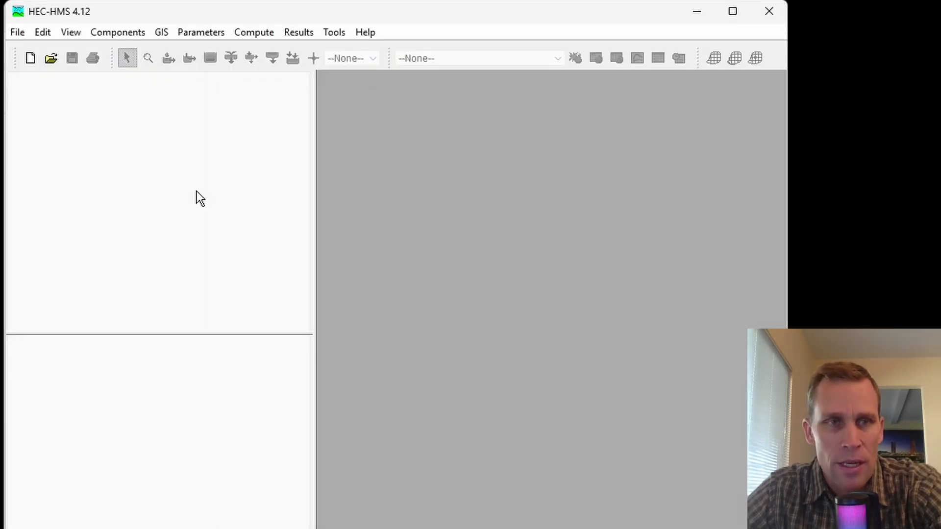
{"action": "left_click", "coordinate": [54, 60]}
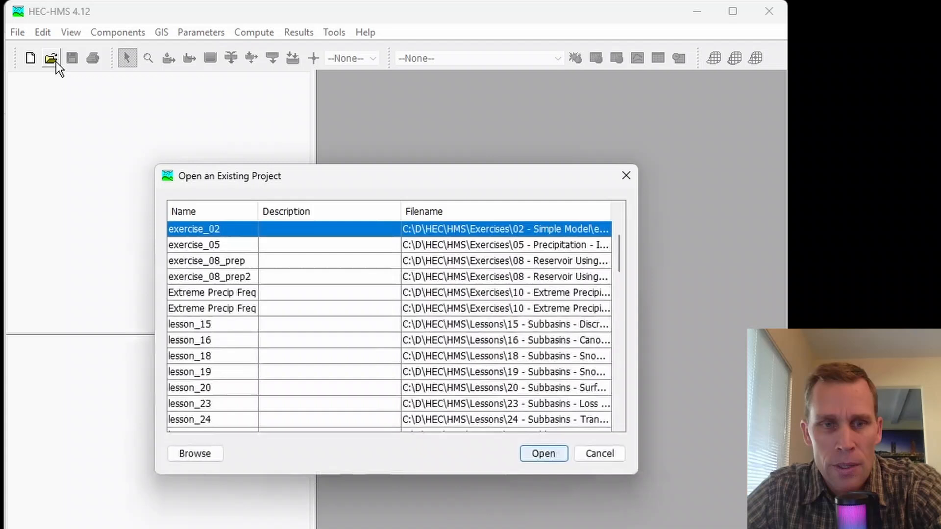
{"action": "left_click", "coordinate": [215, 451]}
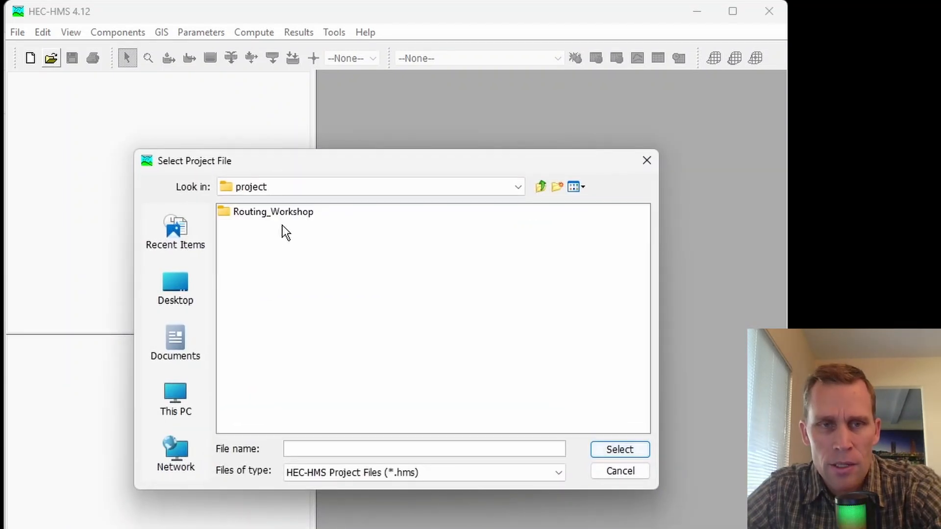
{"action": "double_click", "coordinate": [282, 213]}
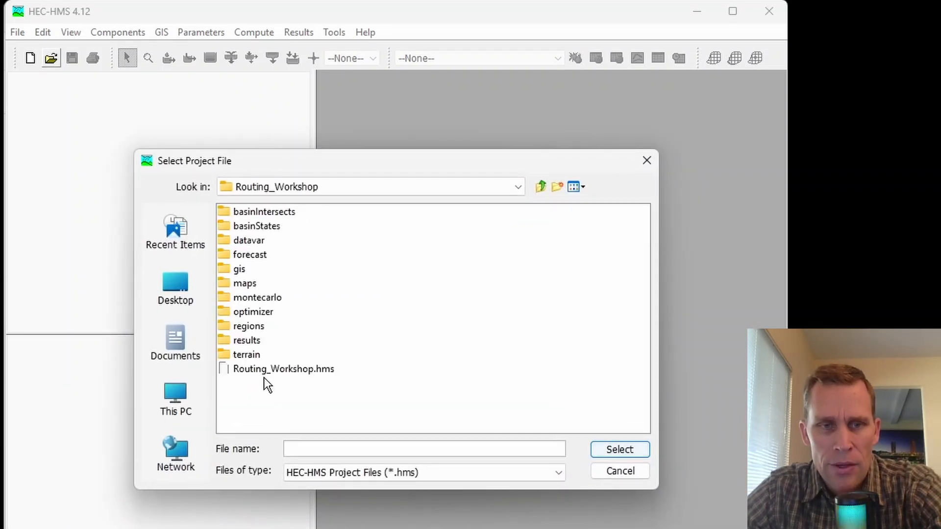
{"action": "left_click", "coordinate": [290, 369]}
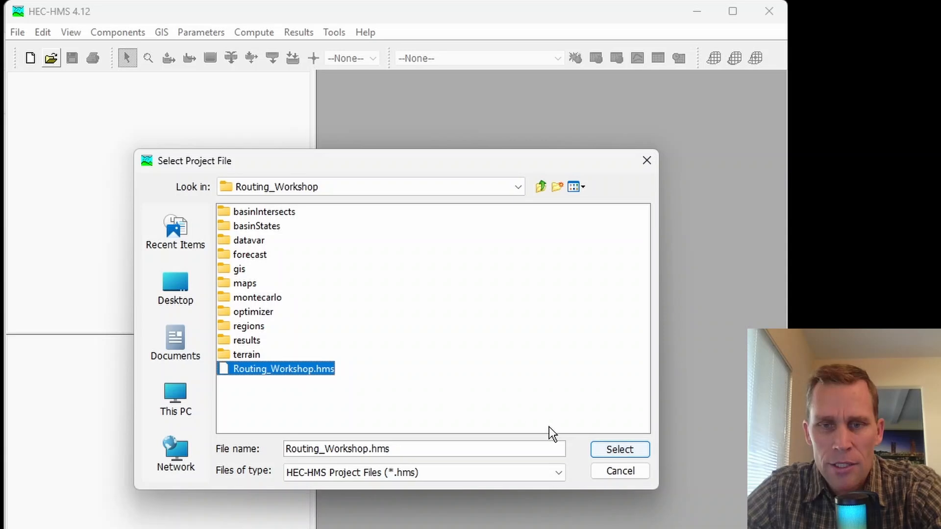
{"action": "left_click", "coordinate": [620, 449]}
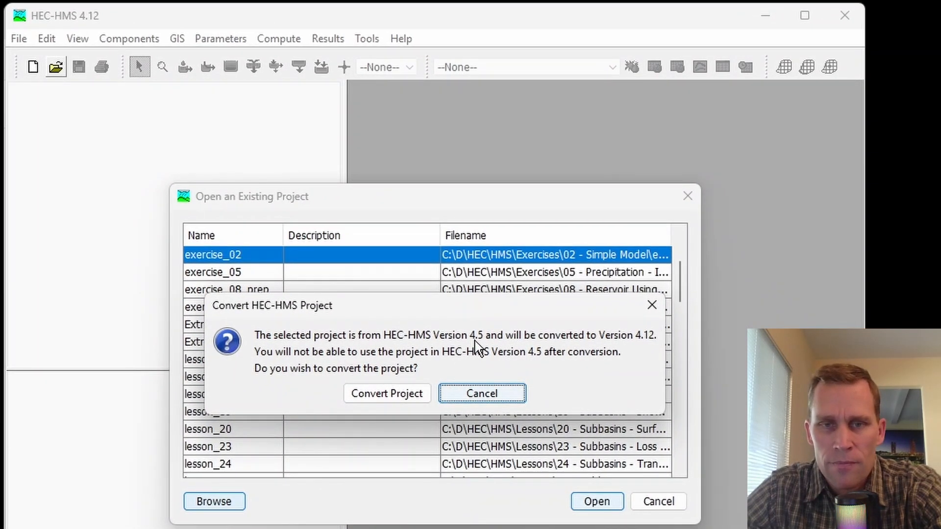
{"action": "left_click", "coordinate": [392, 399]}
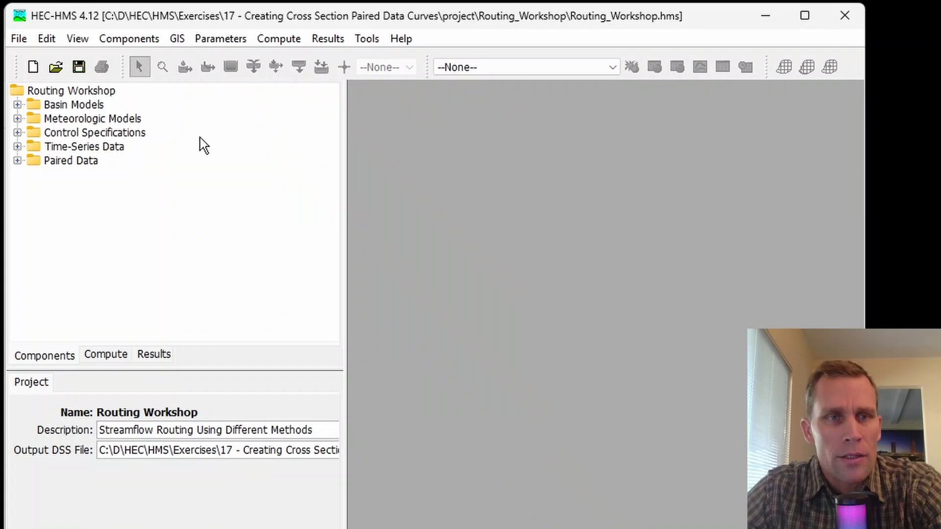
Step: Open the Musk-Cunge basin model and maximize its map window
{"action": "left_click", "coordinate": [18, 105]}
{"action": "double_click", "coordinate": [68, 120]}
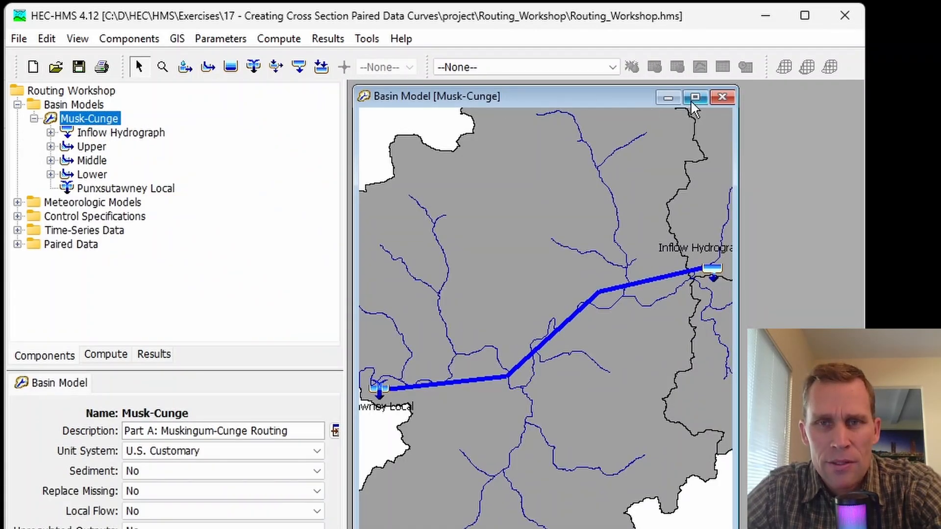
{"action": "left_click", "coordinate": [695, 97]}
{"action": "scroll", "coordinate": [693, 227], "scroll_direction": "up", "scroll_amount": 5}
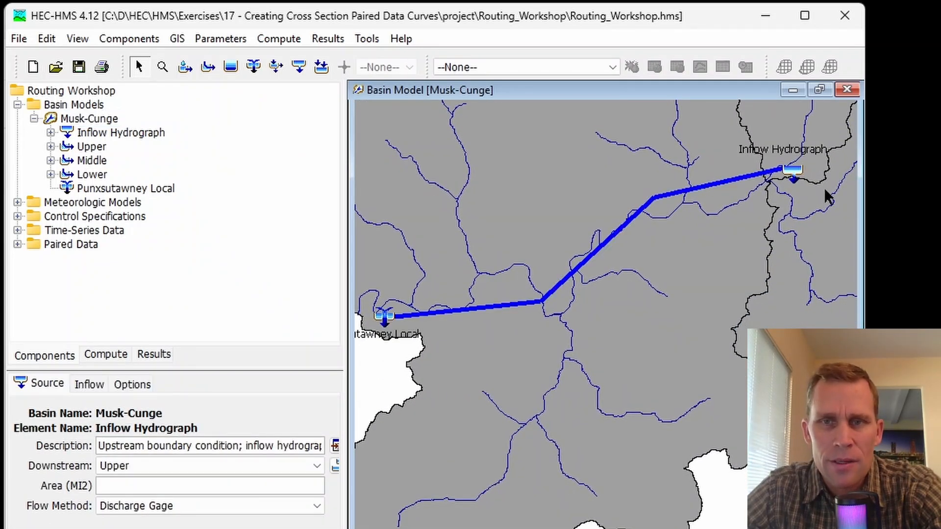
Step: Examine the basin elements from the Inflow Hydrograph source through the Upper, Middle and Lower reaches to the Punxsutawney Local junction
{"action": "left_click", "coordinate": [795, 174]}
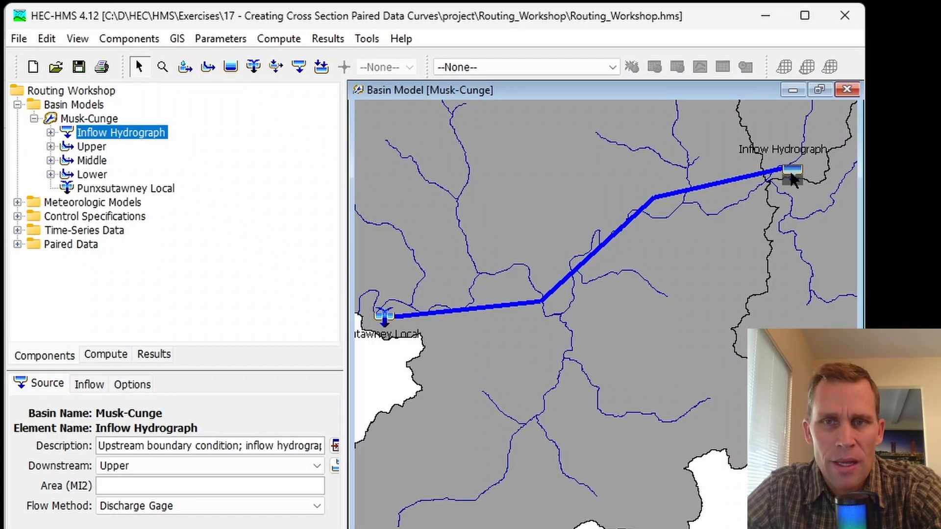
{"action": "left_click", "coordinate": [735, 182]}
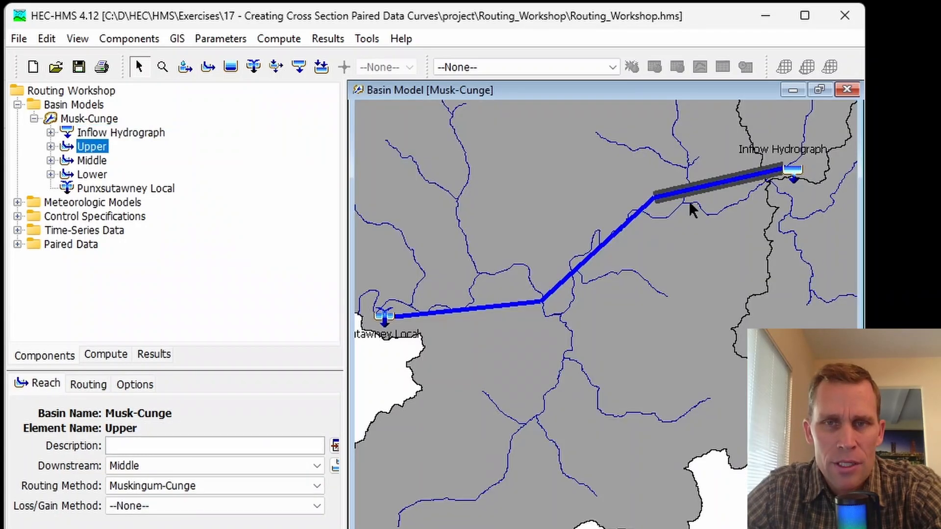
{"action": "left_click", "coordinate": [619, 234]}
{"action": "left_click", "coordinate": [495, 309]}
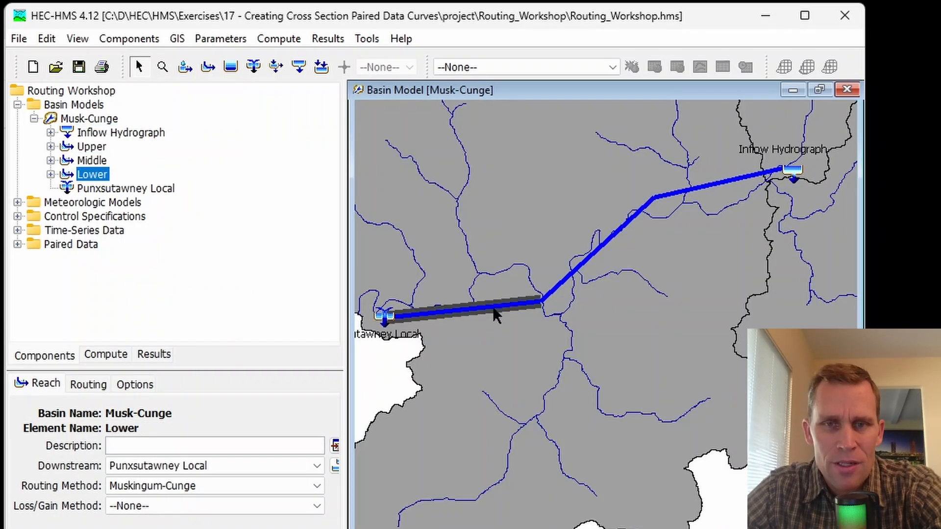
{"action": "left_click", "coordinate": [691, 190]}
{"action": "left_click", "coordinate": [590, 260]}
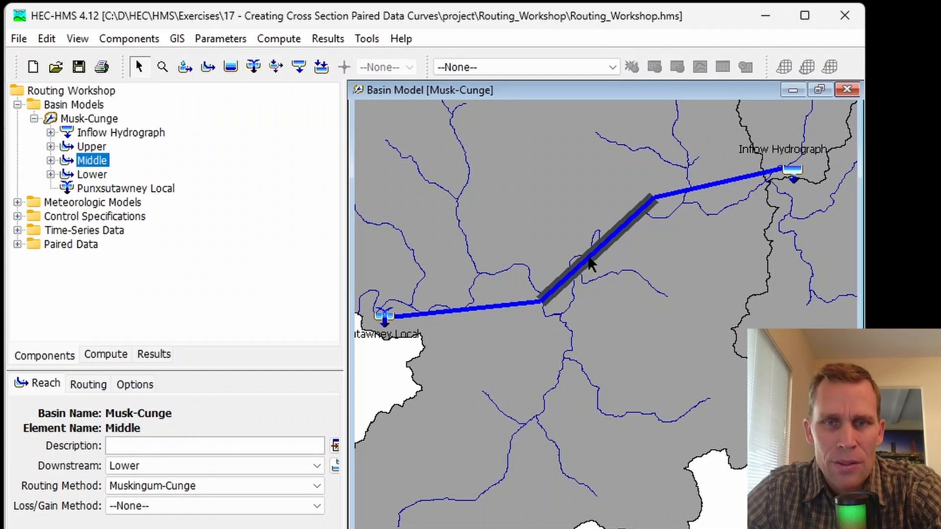
{"action": "left_click", "coordinate": [496, 309]}
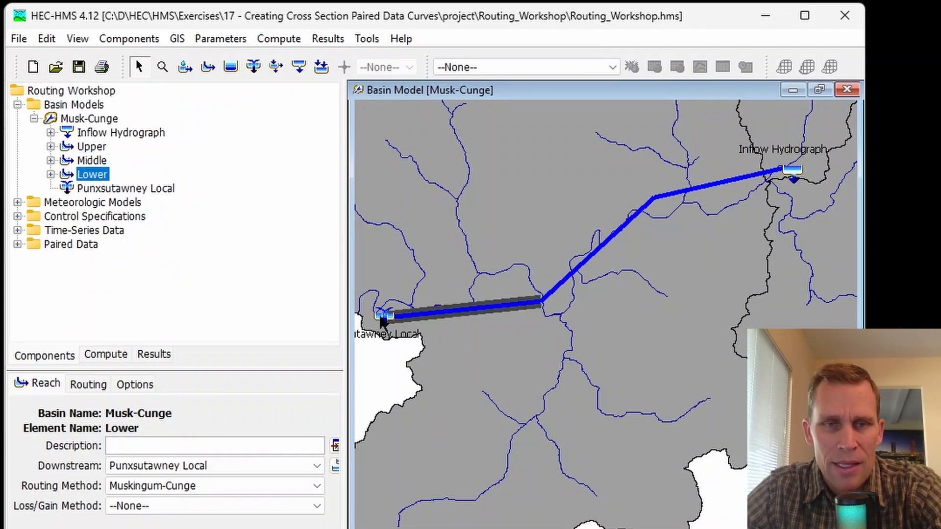
{"action": "left_click", "coordinate": [385, 316]}
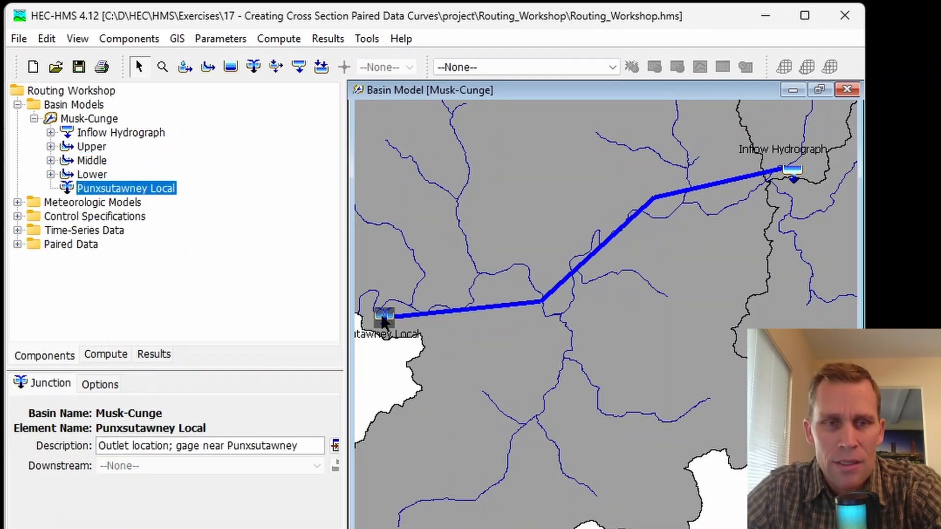
{"action": "left_click", "coordinate": [710, 184]}
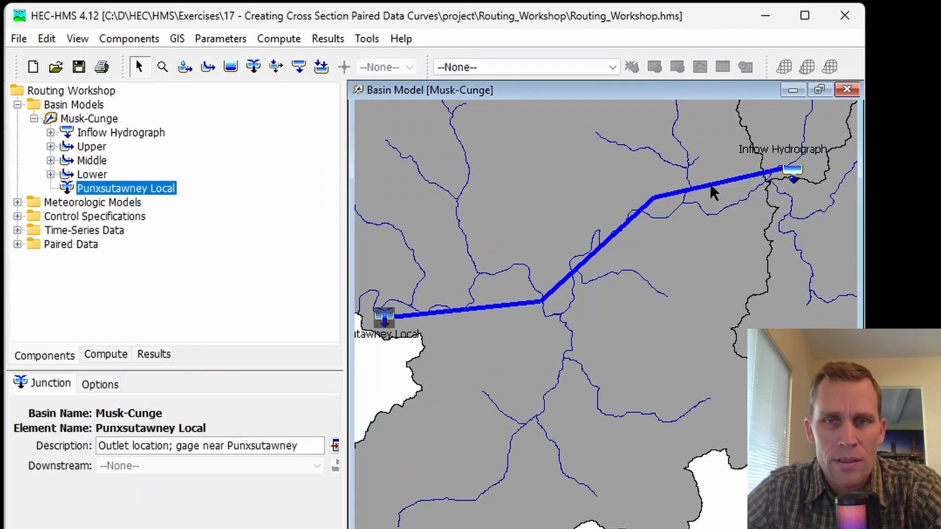
Step: Display the Middle reach's routing parameters and enlarge the component editor so that all of them fit
{"action": "left_click", "coordinate": [613, 242]}
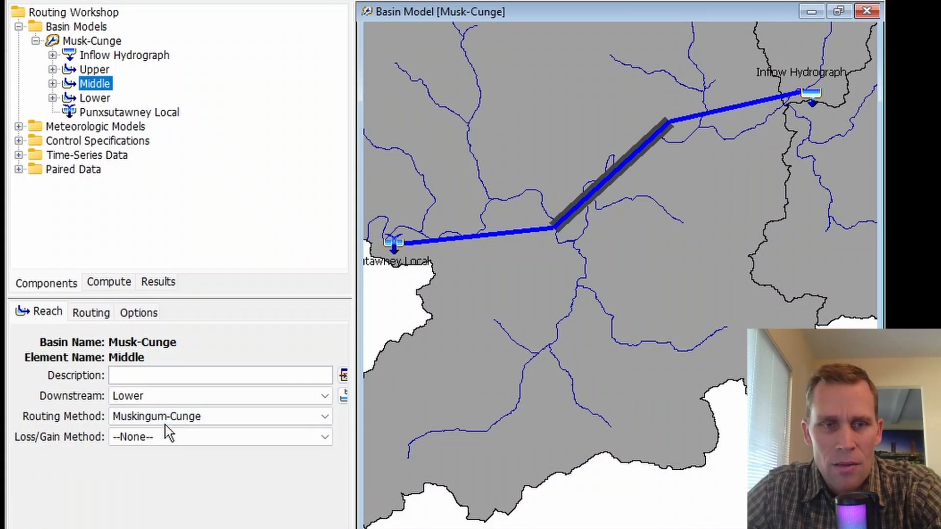
{"action": "left_click", "coordinate": [93, 314]}
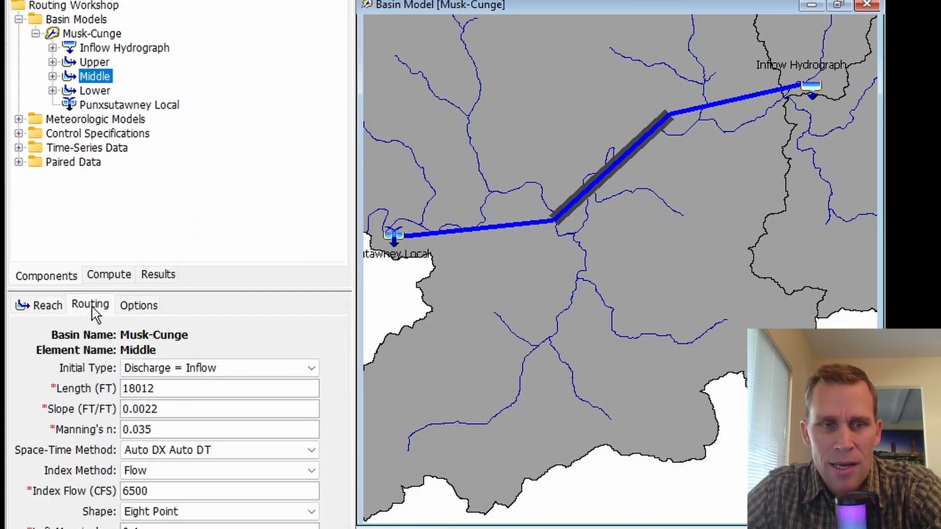
{"action": "left_click_drag", "start_coordinate": [280, 180], "coordinate": [273, 46]}
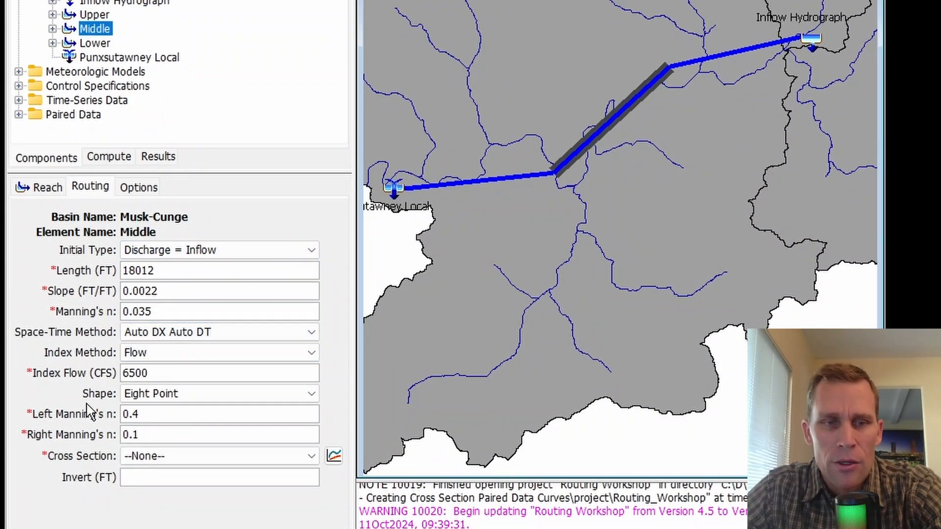
Step: Choose Eight Point as the Middle reach's channel shape and assign it the middle cross section
{"action": "left_click", "coordinate": [210, 394]}
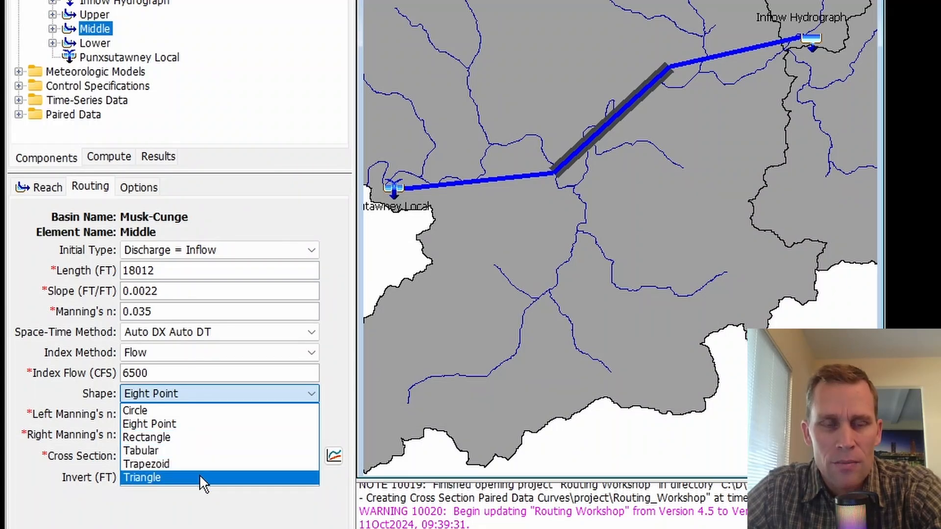
{"action": "left_click", "coordinate": [194, 425]}
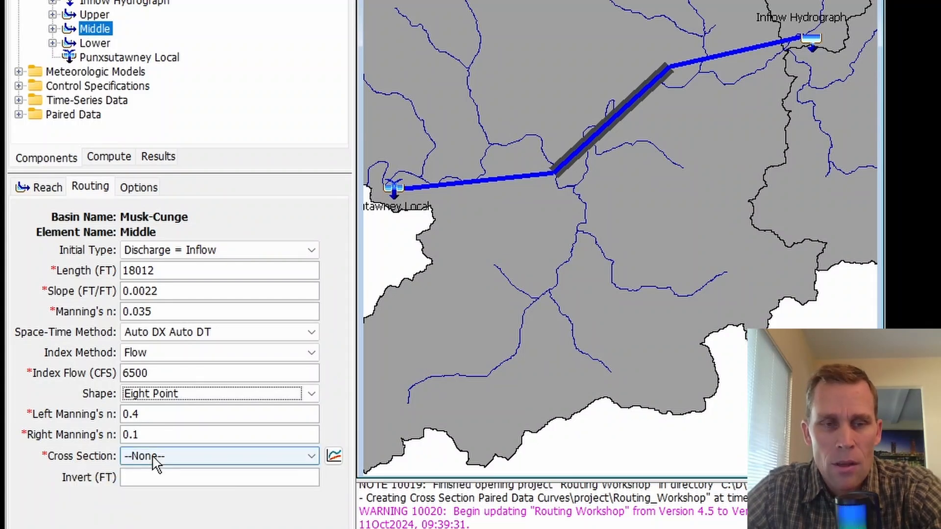
{"action": "left_click", "coordinate": [177, 458]}
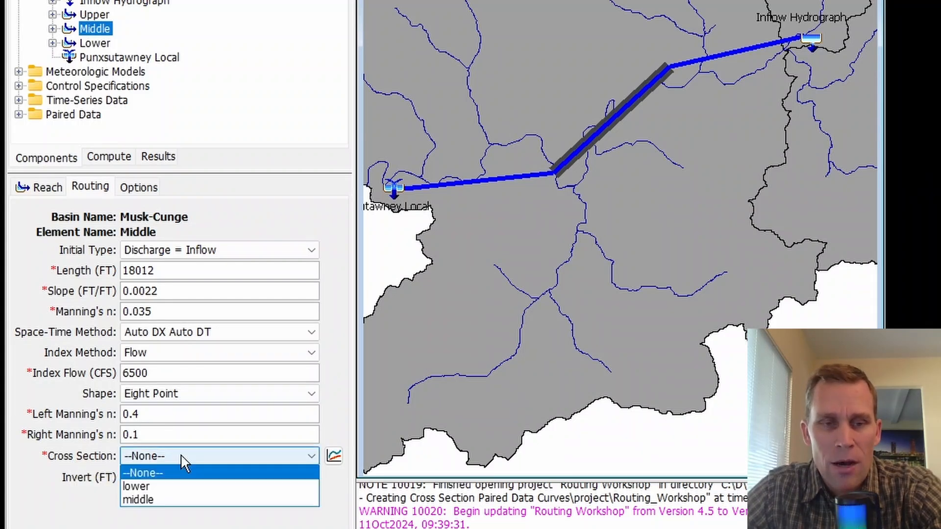
{"action": "left_click", "coordinate": [184, 497]}
Step: Assign the lower cross section to the Lower reach
{"action": "left_click", "coordinate": [480, 184]}
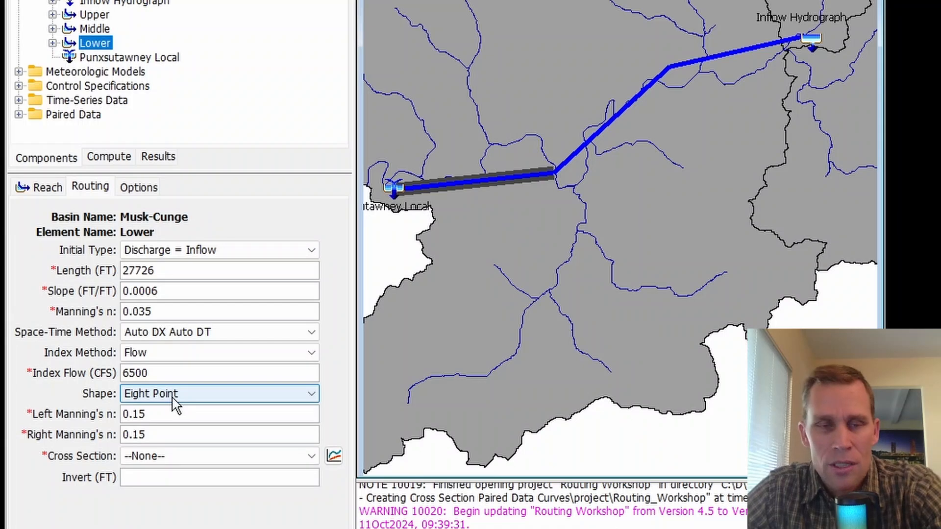
{"action": "left_click", "coordinate": [181, 460]}
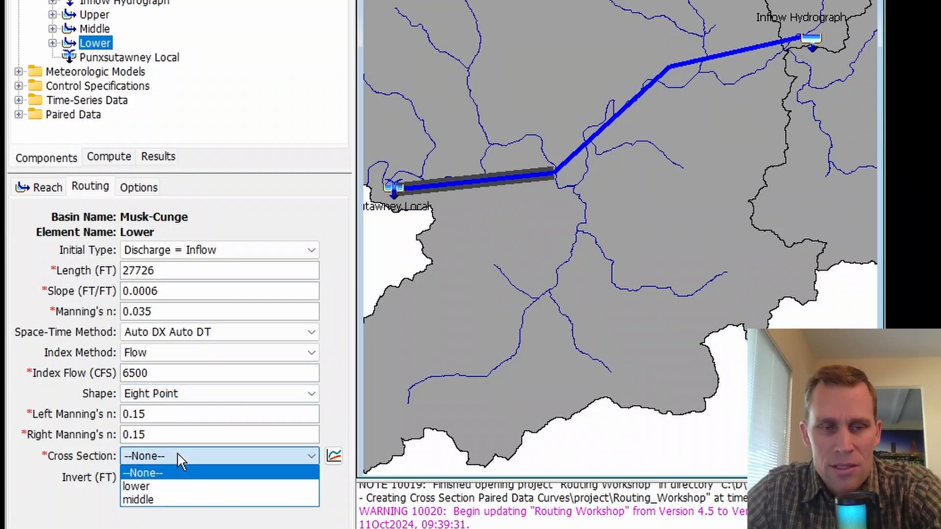
{"action": "left_click", "coordinate": [180, 487]}
Step: Select the Upper reach and review its channel shape setting
{"action": "left_click", "coordinate": [737, 55]}
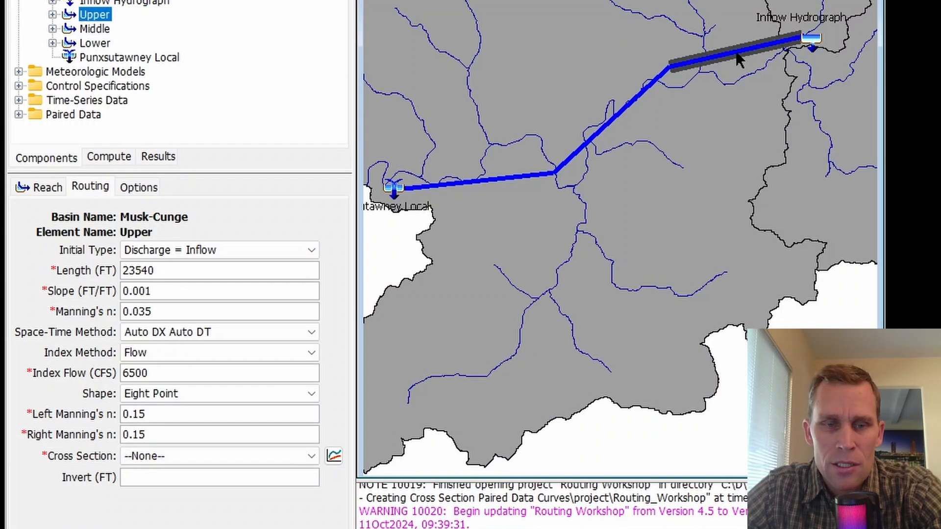
{"action": "left_click", "coordinate": [167, 398]}
{"action": "left_click", "coordinate": [168, 402]}
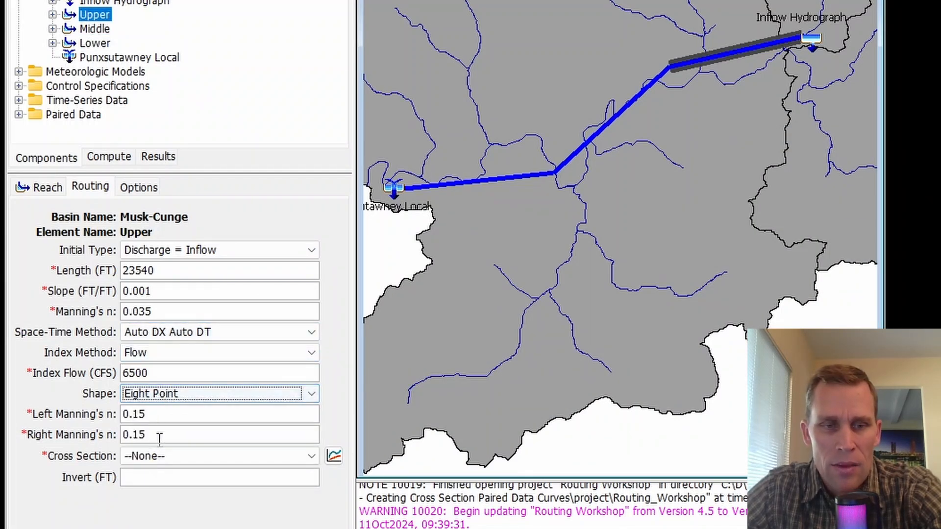
Step: Check which cross sections are available for the Upper reach, leaving it unassigned, and select the Middle reach on the basin map
{"action": "left_click", "coordinate": [174, 459]}
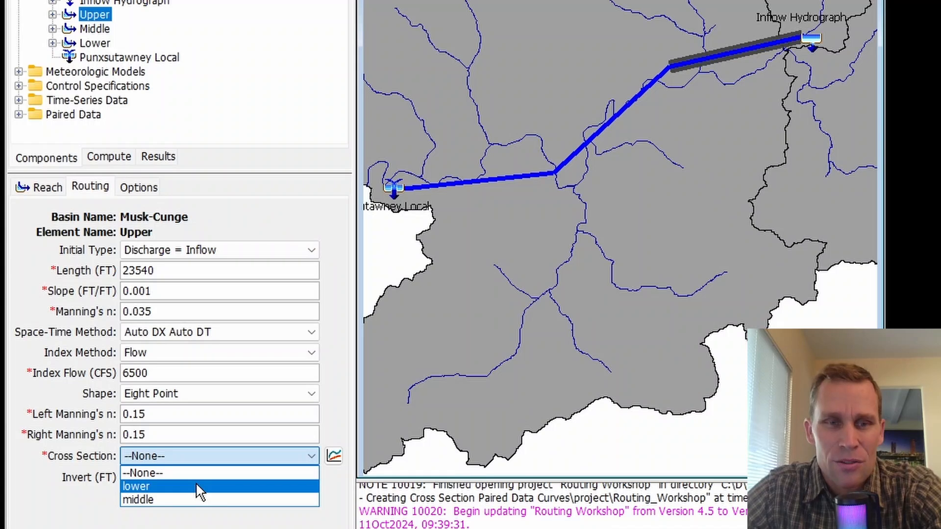
{"action": "left_click", "coordinate": [72, 371]}
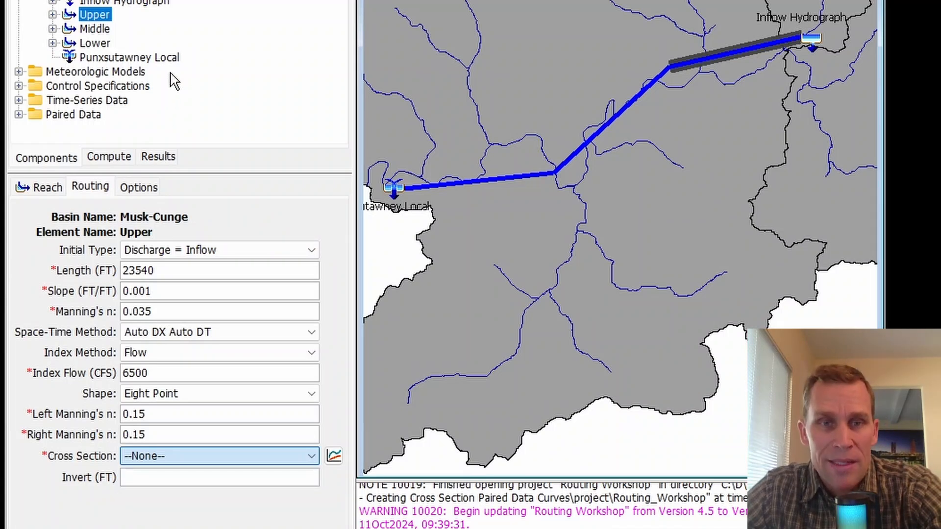
{"action": "left_click", "coordinate": [607, 129]}
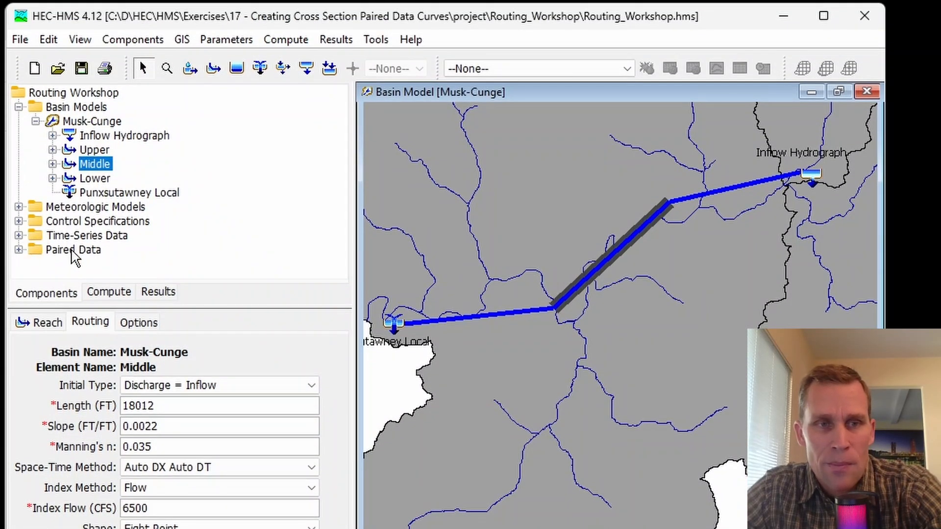
Step: Expand the cross section paired data and review the data source and units of the lower and middle curves
{"action": "left_click", "coordinate": [73, 251]}
{"action": "left_click", "coordinate": [19, 250]}
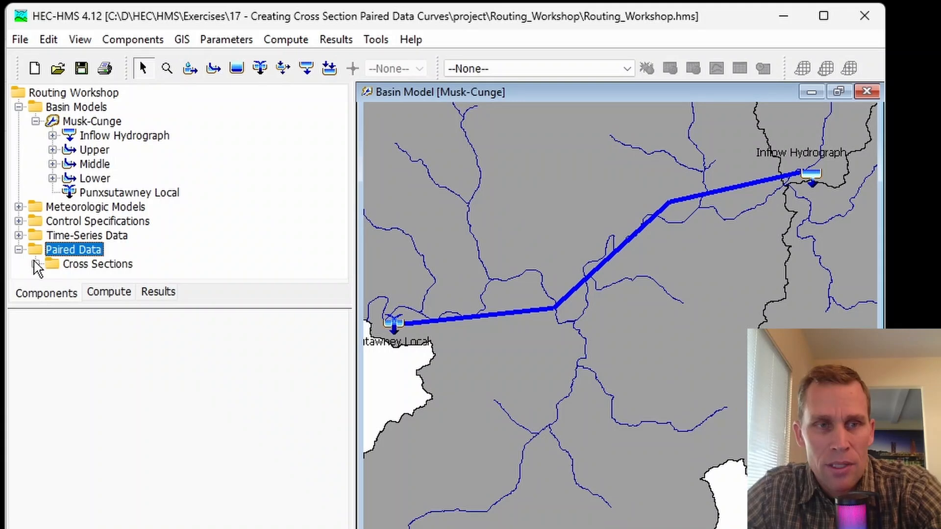
{"action": "left_click", "coordinate": [89, 265]}
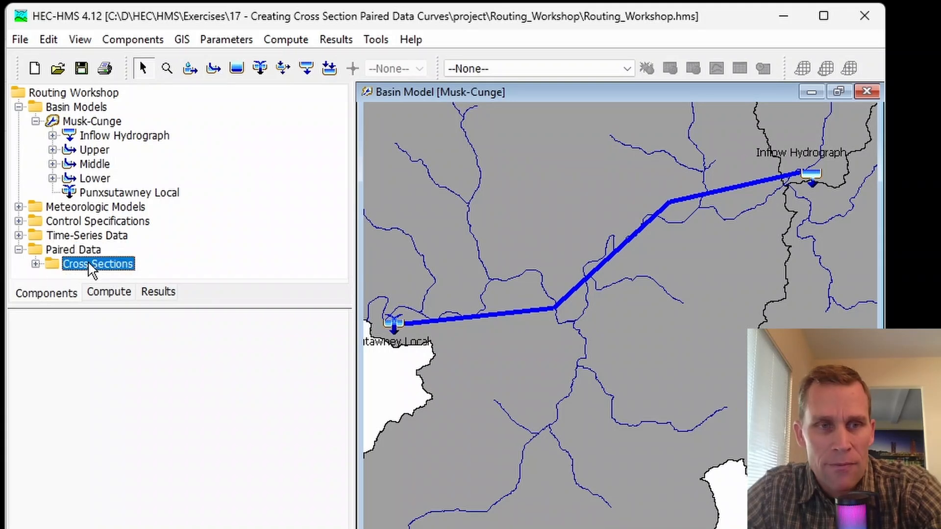
{"action": "left_click", "coordinate": [35, 263]}
{"action": "left_click", "coordinate": [91, 259]}
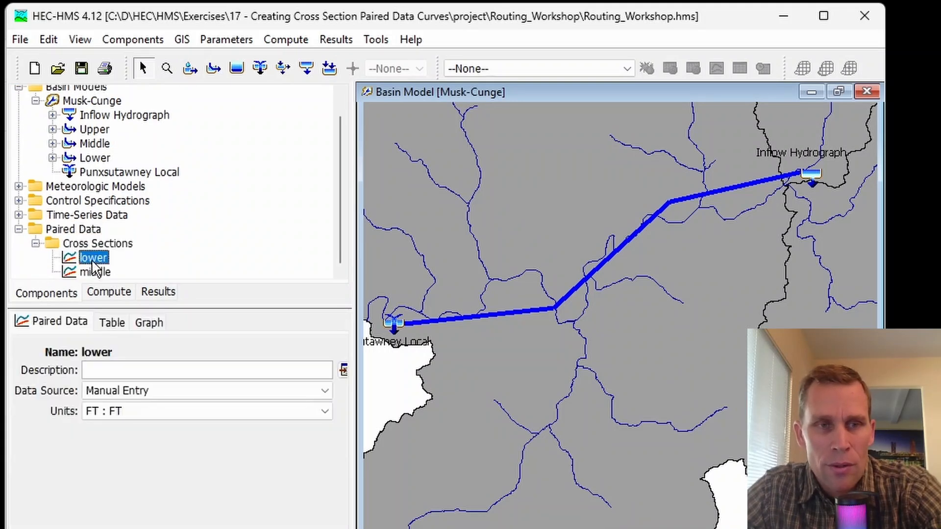
{"action": "left_click", "coordinate": [95, 272]}
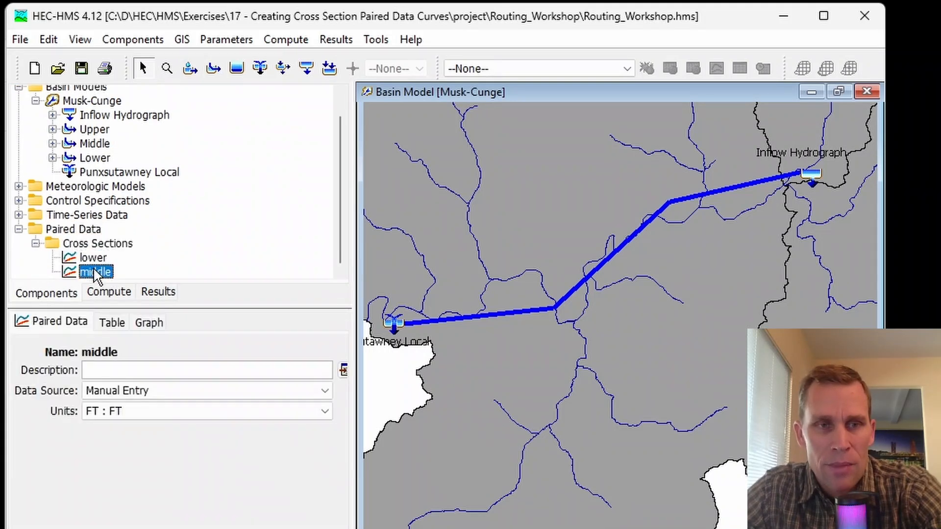
{"action": "left_click", "coordinate": [55, 321]}
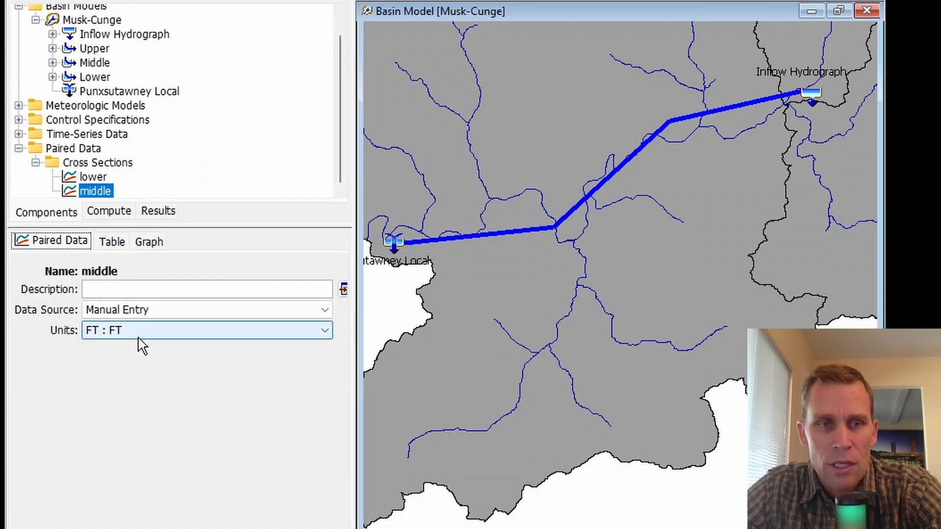
Step: Examine the middle cross section's first, last and lowest station-elevation points in its table, and display its graph
{"action": "left_click", "coordinate": [116, 244]}
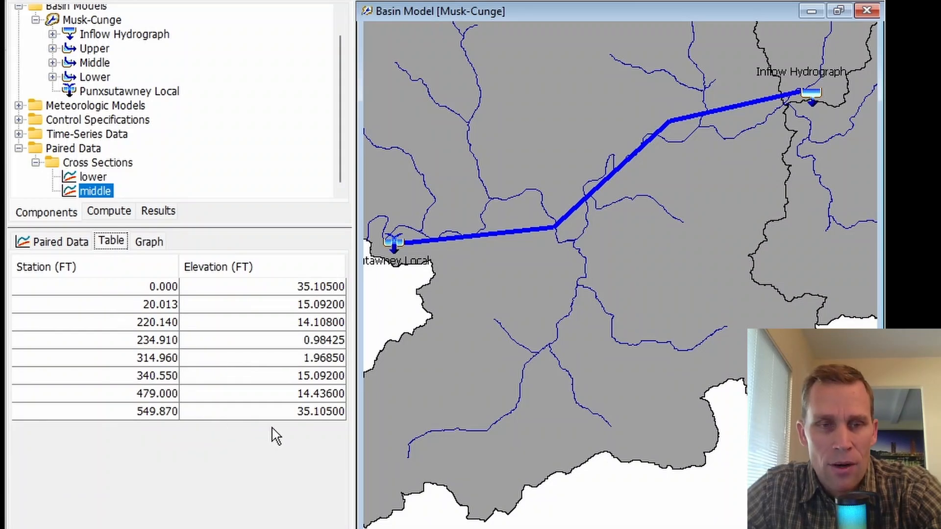
{"action": "left_click", "coordinate": [133, 289]}
{"action": "left_click", "coordinate": [121, 417]}
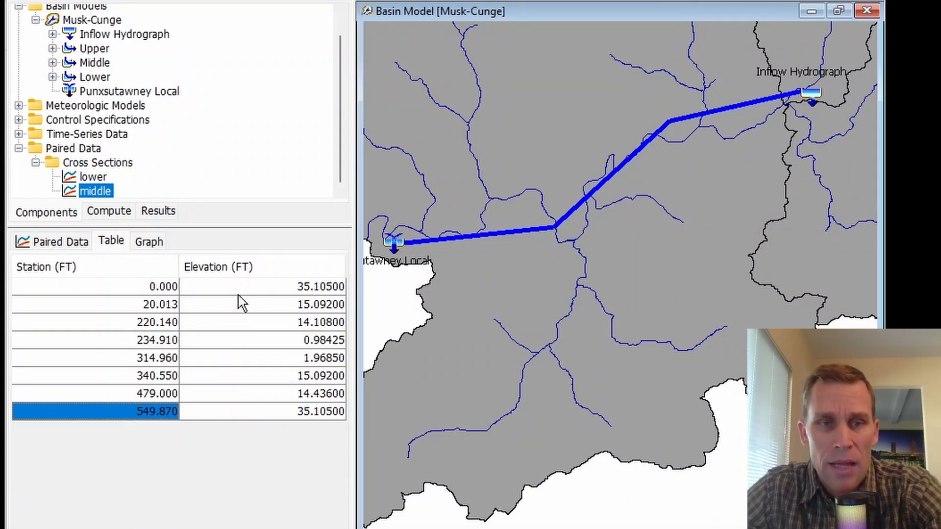
{"action": "left_click", "coordinate": [282, 286]}
{"action": "left_click", "coordinate": [283, 410]}
{"action": "left_click", "coordinate": [267, 340]}
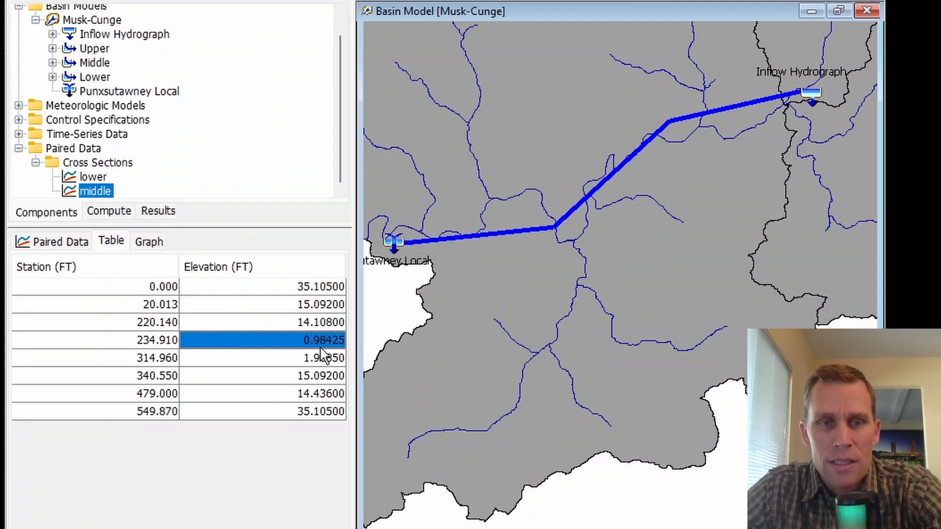
{"action": "left_click", "coordinate": [152, 243]}
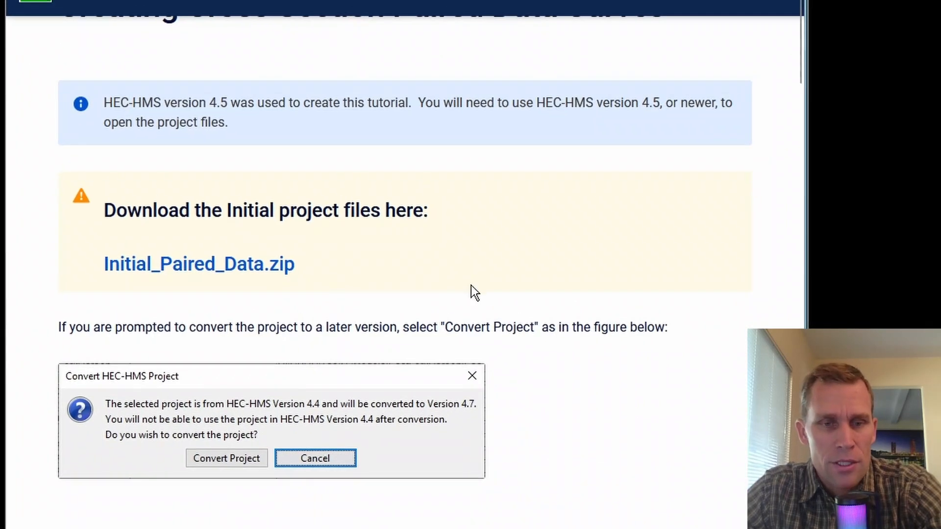
Step: Read the tutorial web page's background and overview down to the Figure 1 raw and eight-point cross section data
{"action": "scroll", "coordinate": [488, 283], "scroll_direction": "down", "scroll_amount": 2}
{"action": "scroll", "coordinate": [488, 283], "scroll_direction": "down", "scroll_amount": 7}
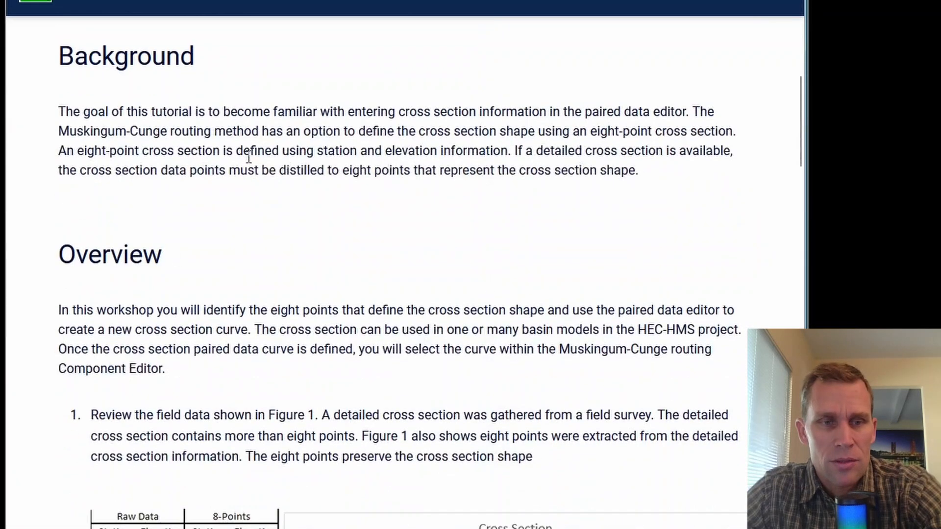
{"action": "scroll", "coordinate": [198, 180], "scroll_direction": "down", "scroll_amount": 5}
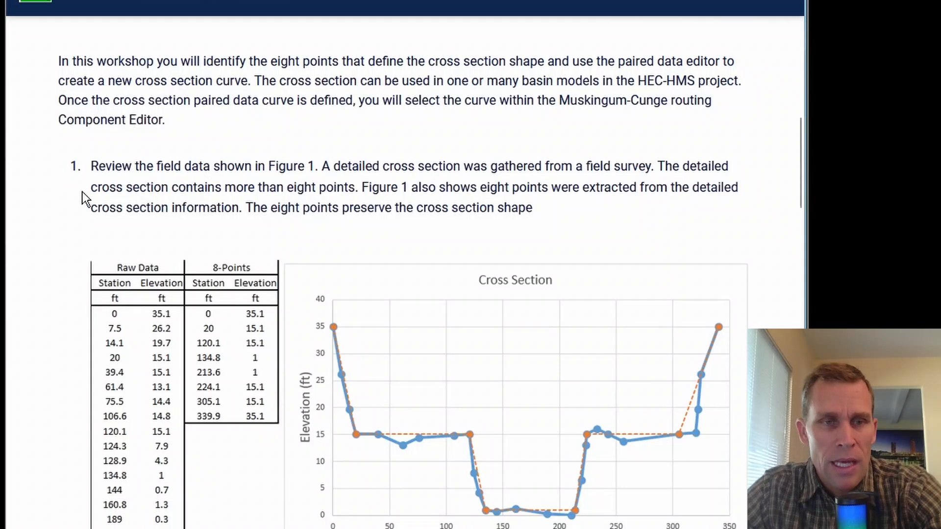
{"action": "scroll", "coordinate": [51, 222], "scroll_direction": "down", "scroll_amount": 5}
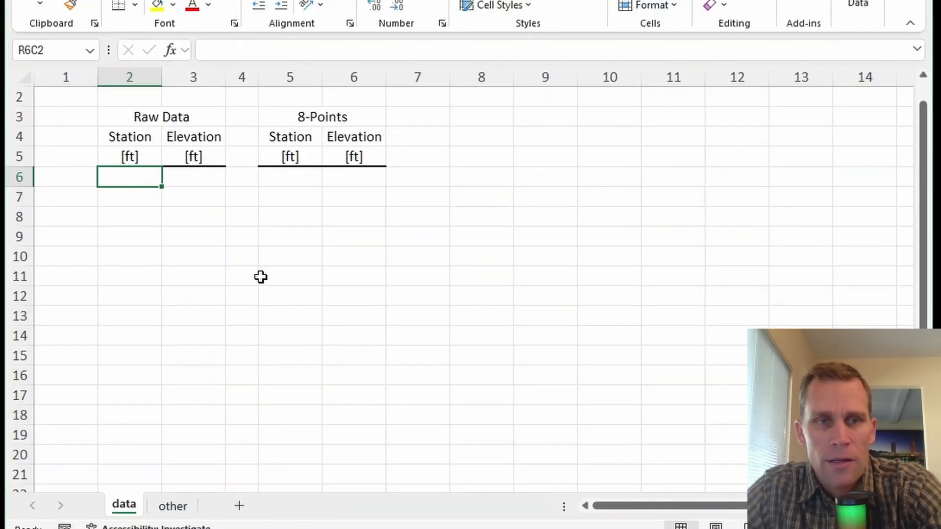
Step: In Excel, examine the layout of the data sheet's Raw Data and 8-Points tables, including their station and elevation columns
{"action": "key", "text": "Down"}
{"action": "key", "text": "Down"}
{"action": "key", "text": "Left"}
{"action": "left_click", "coordinate": [142, 112]}
{"action": "left_click_drag", "start_coordinate": [141, 111], "coordinate": [354, 172]}
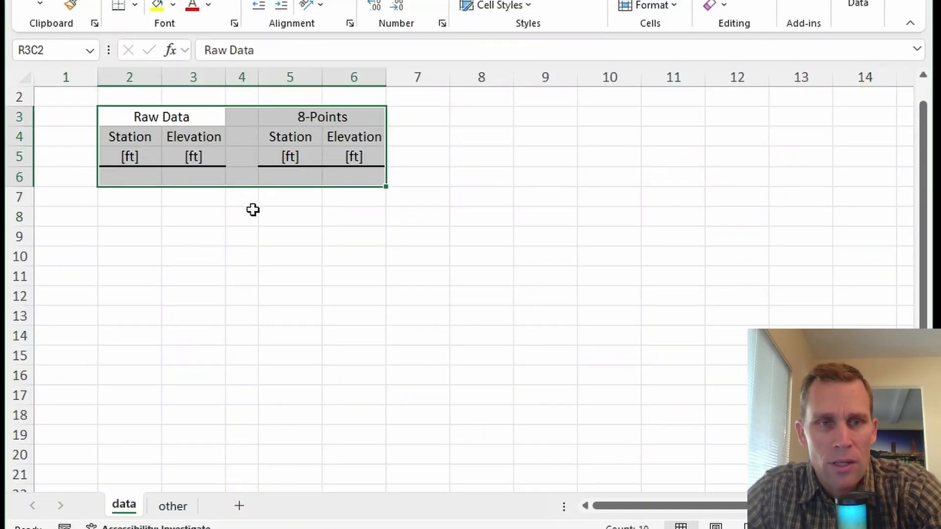
{"action": "left_click", "coordinate": [252, 210]}
{"action": "left_click", "coordinate": [122, 138]}
{"action": "left_click_drag", "start_coordinate": [122, 138], "coordinate": [130, 158]}
{"action": "left_click_drag", "start_coordinate": [183, 139], "coordinate": [195, 157]}
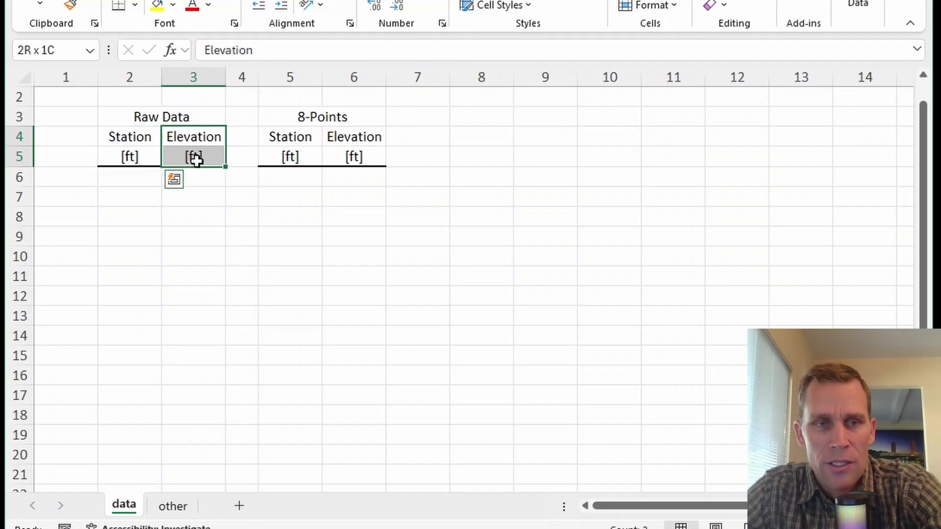
{"action": "left_click_drag", "start_coordinate": [274, 140], "coordinate": [284, 157]}
{"action": "left_click_drag", "start_coordinate": [336, 140], "coordinate": [351, 160]}
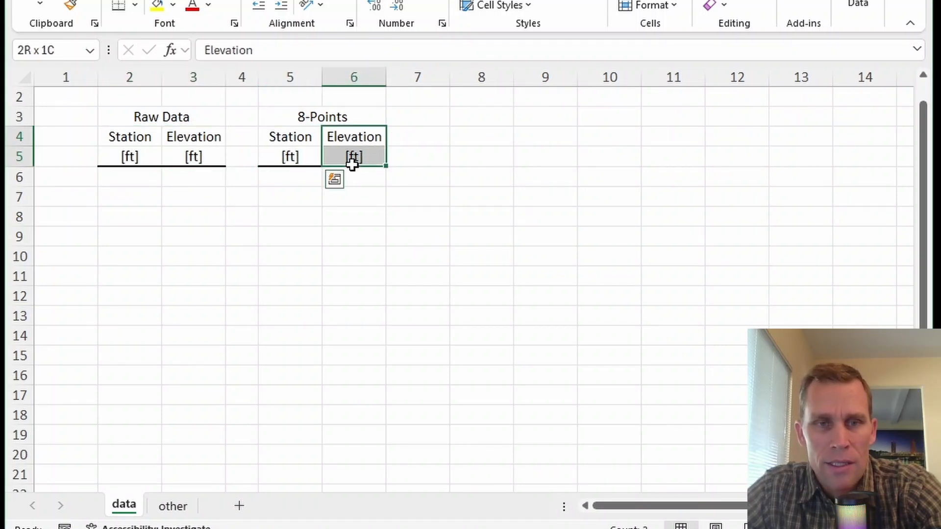
{"action": "left_click", "coordinate": [307, 115]}
{"action": "left_click_drag", "start_coordinate": [123, 178], "coordinate": [182, 458]}
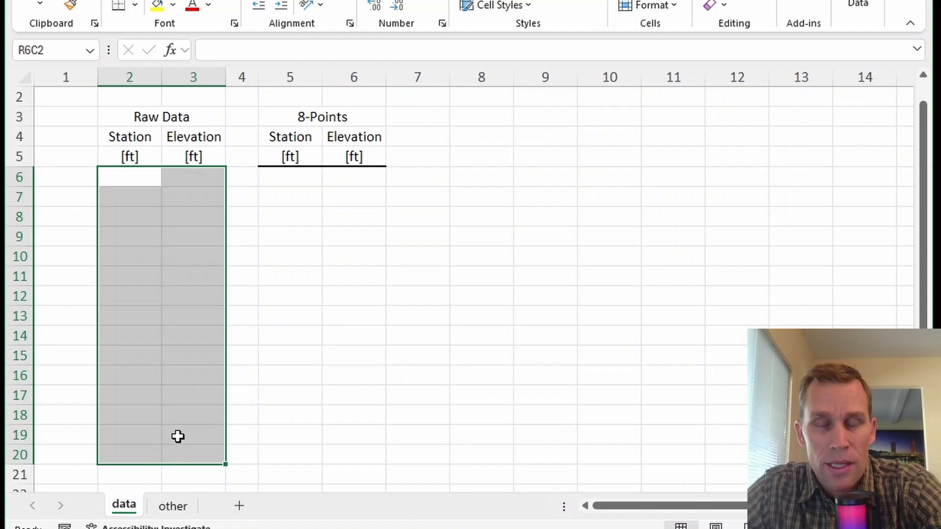
{"action": "left_click", "coordinate": [129, 277]}
{"action": "left_click_drag", "start_coordinate": [124, 172], "coordinate": [188, 447]}
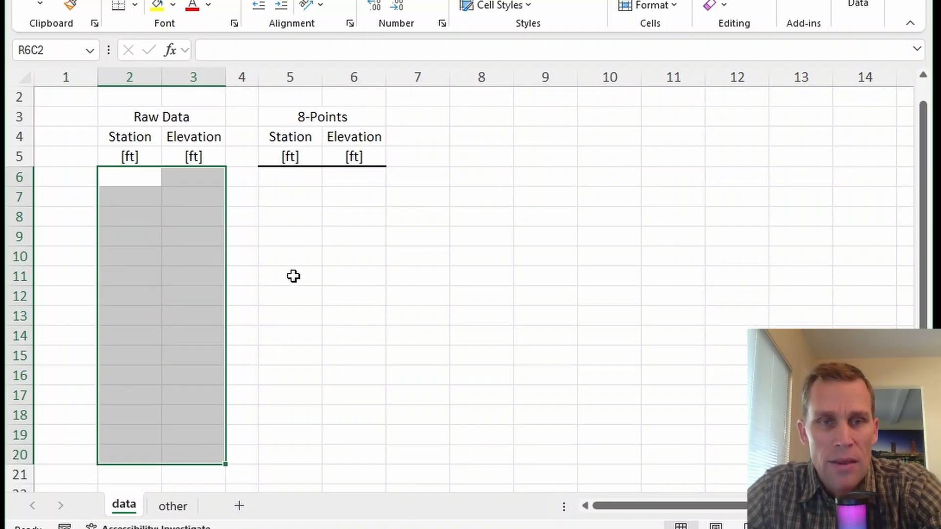
{"action": "left_click", "coordinate": [292, 254]}
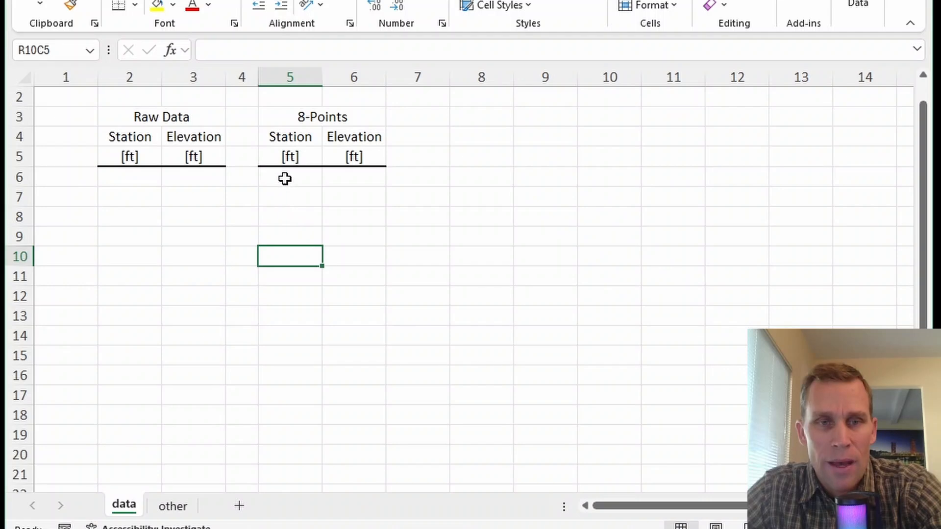
{"action": "left_click_drag", "start_coordinate": [284, 179], "coordinate": [350, 287]}
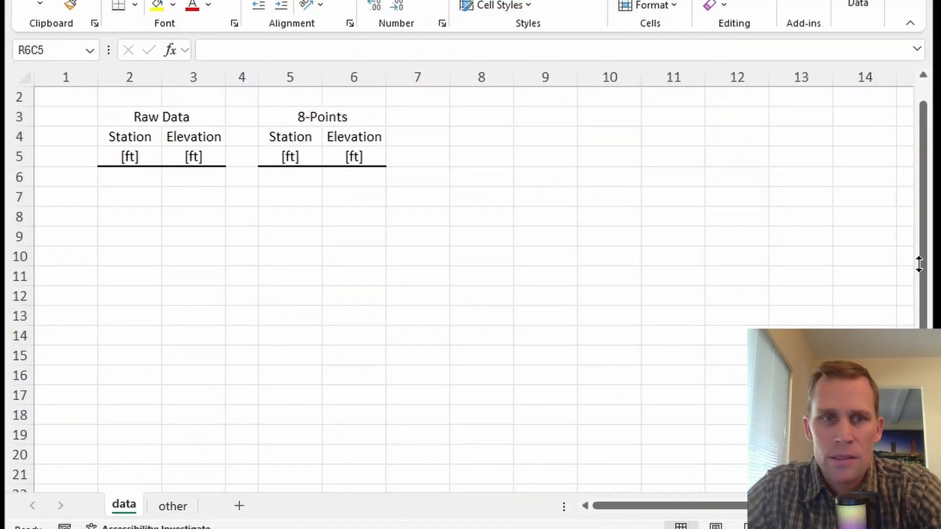
Step: Enter the first two raw data points in rows 6 and 7: station 0, elevation 35.1, and station 7.5, elevation 26.2
{"action": "left_click", "coordinate": [133, 183]}
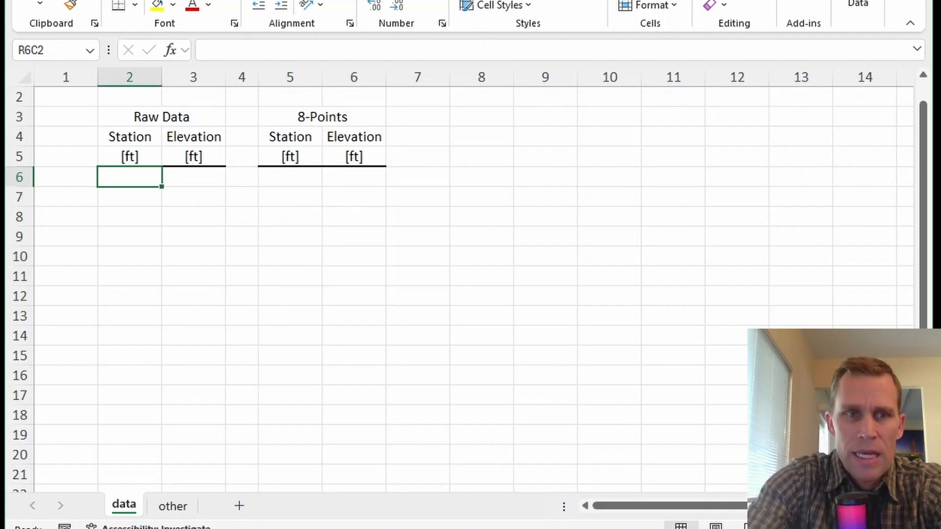
{"action": "type", "text": "0"}
{"action": "key", "text": "Tab"}
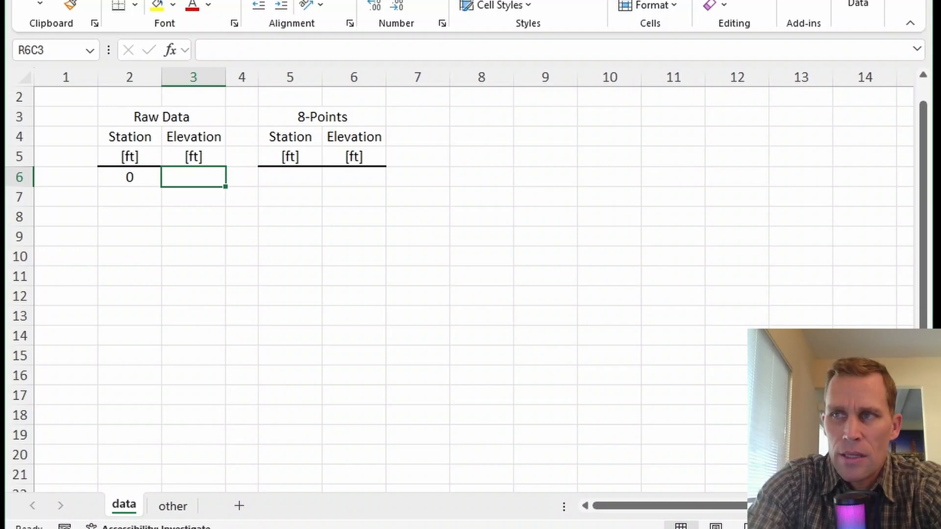
{"action": "type", "text": "35.1"}
{"action": "key", "text": "Return"}
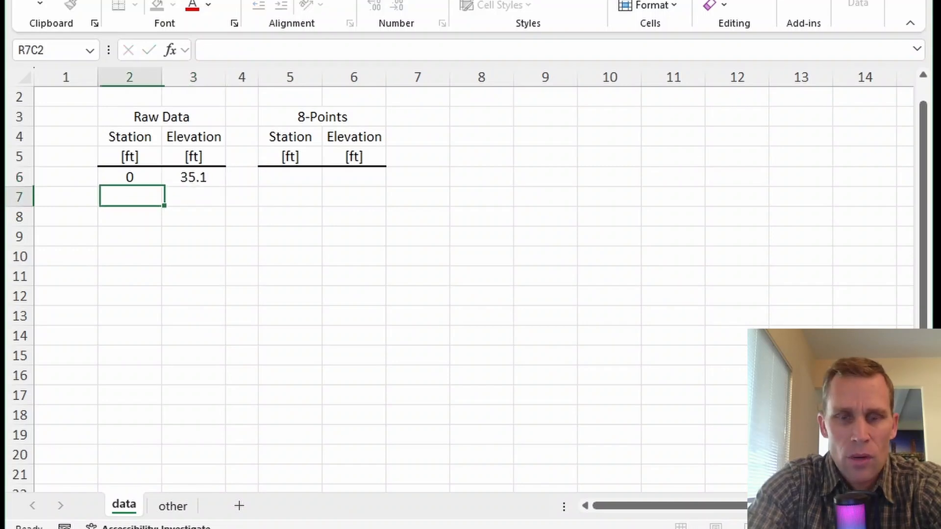
{"action": "type", "text": "7.5"}
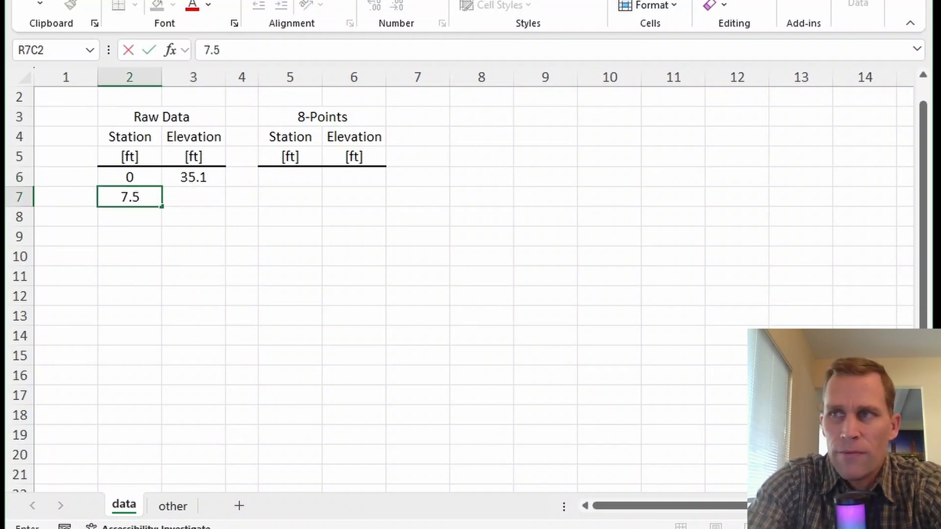
{"action": "key", "text": "Tab"}
{"action": "type", "text": "26"}
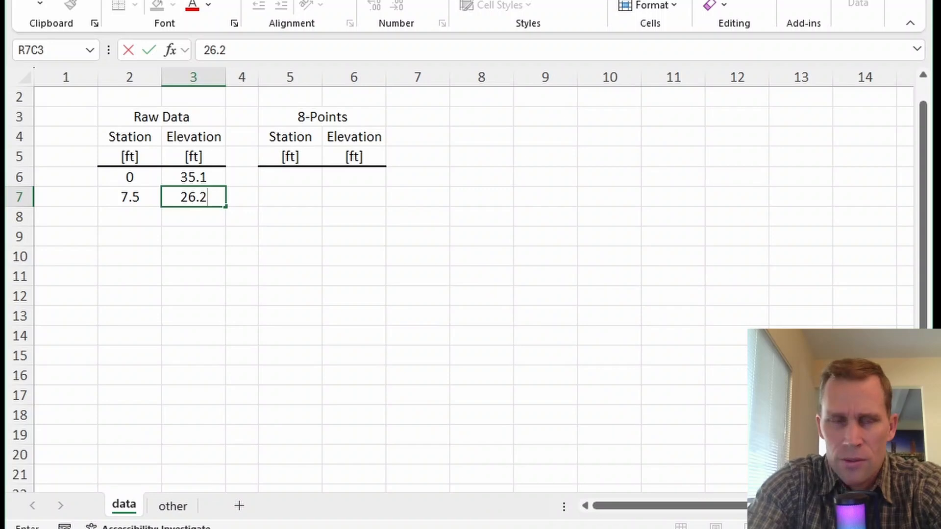
{"action": "key", "text": "Return"}
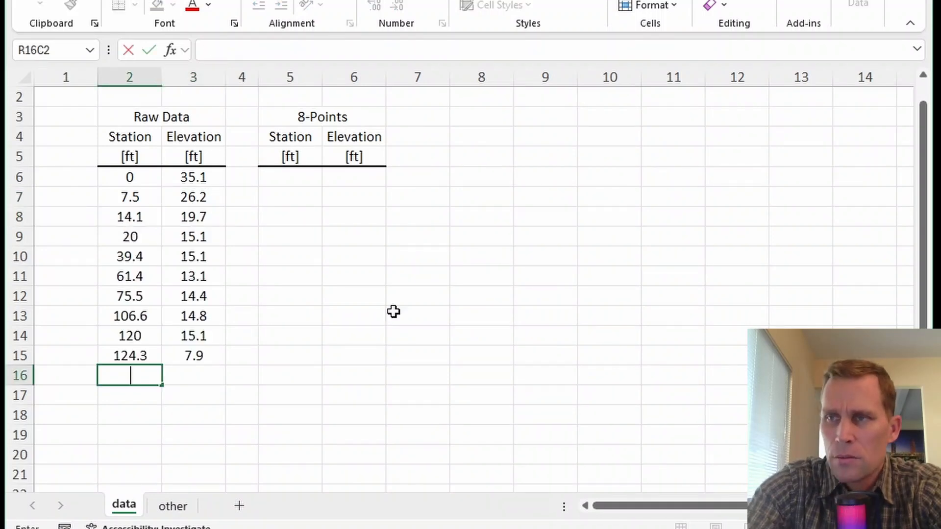
Step: Complete raw data row 16 with station 128.9 and elevation 4.3, and enter station 134.8 in row 17
{"action": "key", "text": "Tab"}
{"action": "type", "text": "4"}
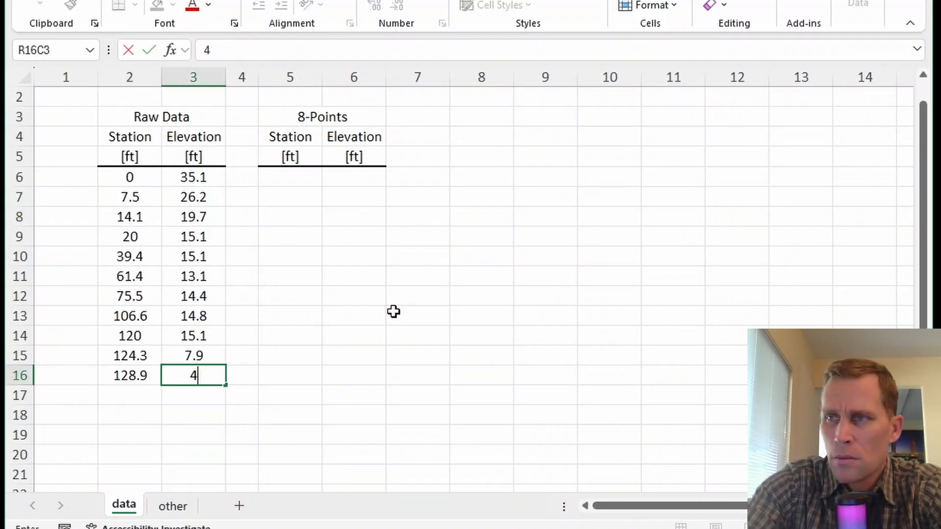
{"action": "key", "text": "Return"}
{"action": "type", "text": "134.8"}
{"action": "key", "text": "Tab"}
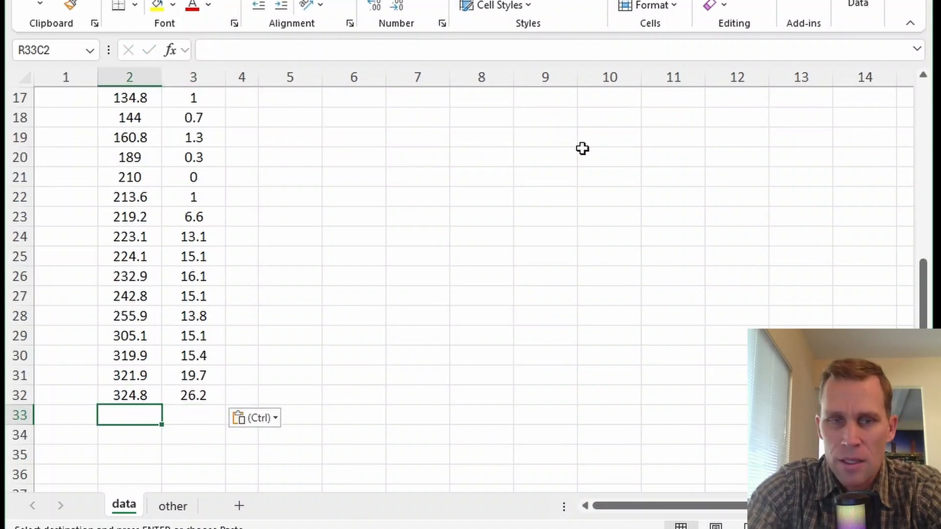
Step: Enter the last raw data point in row 33 with station 339.9 and elevation 35.1
{"action": "type", "text": "33"}
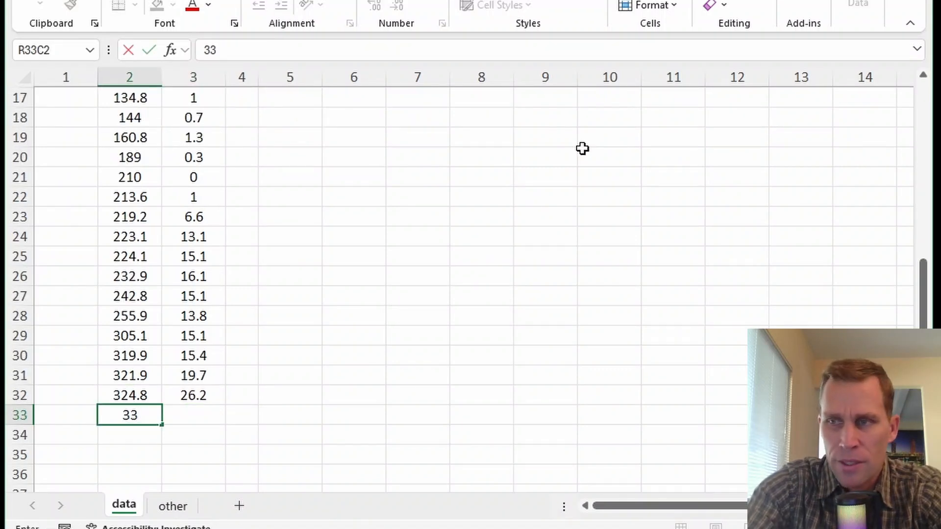
{"action": "type", "text": "9.9"}
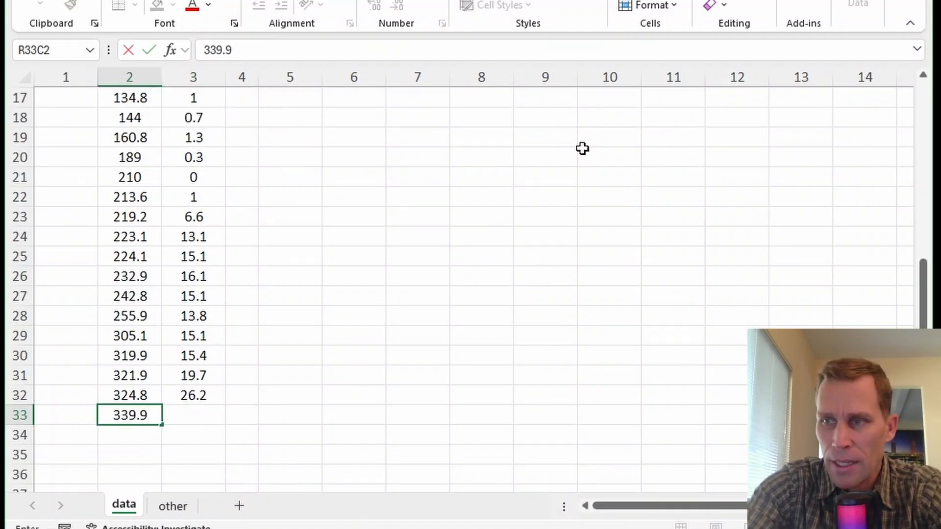
{"action": "key", "text": "Tab"}
{"action": "type", "text": "35.1"}
{"action": "key", "text": "Tab"}
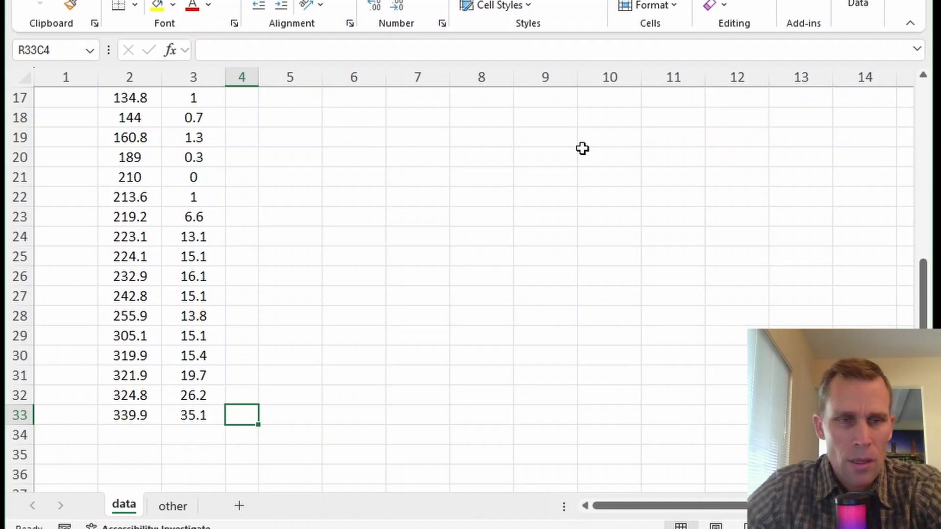
Step: Insert a markers-only scatter chart from all raw station and elevation data in rows 6 to 33
{"action": "scroll", "coordinate": [340, 255], "scroll_direction": "up", "scroll_amount": 6}
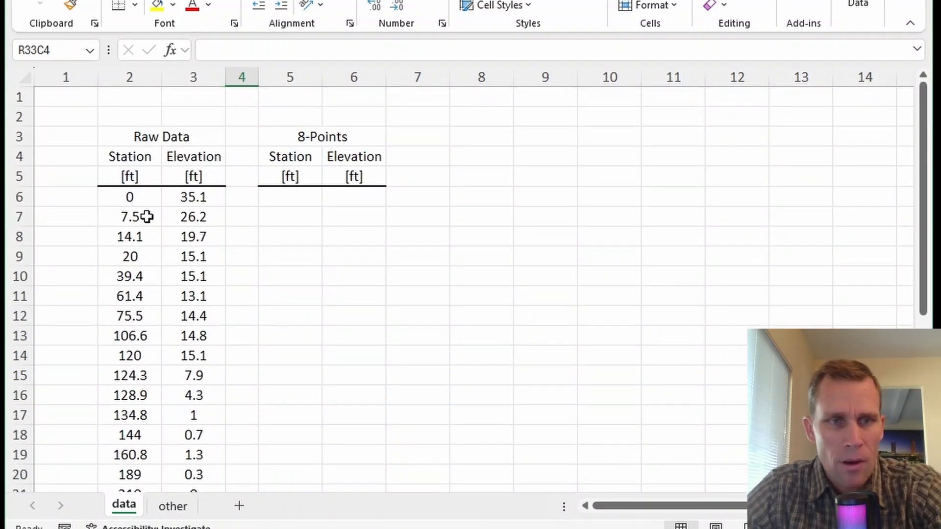
{"action": "left_click_drag", "start_coordinate": [132, 198], "coordinate": [195, 487]}
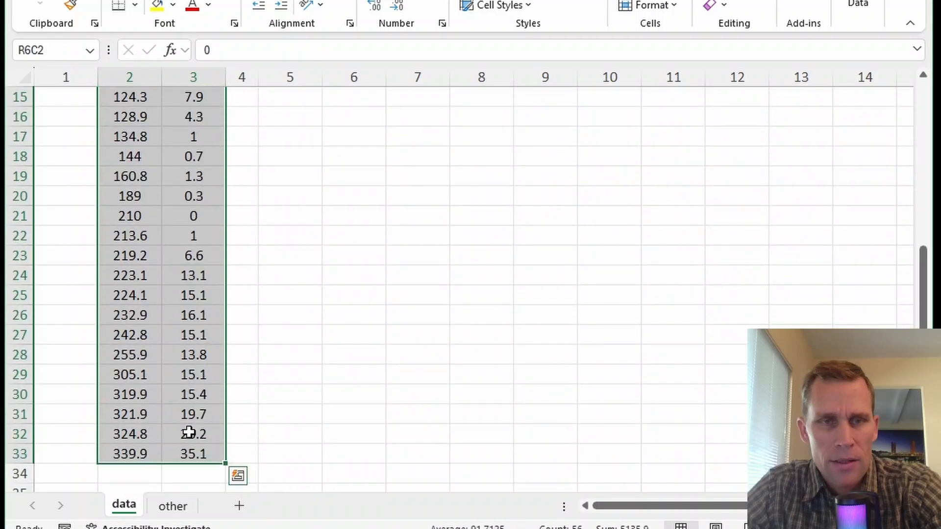
{"action": "scroll", "coordinate": [225, 176], "scroll_direction": "up", "scroll_amount": 5}
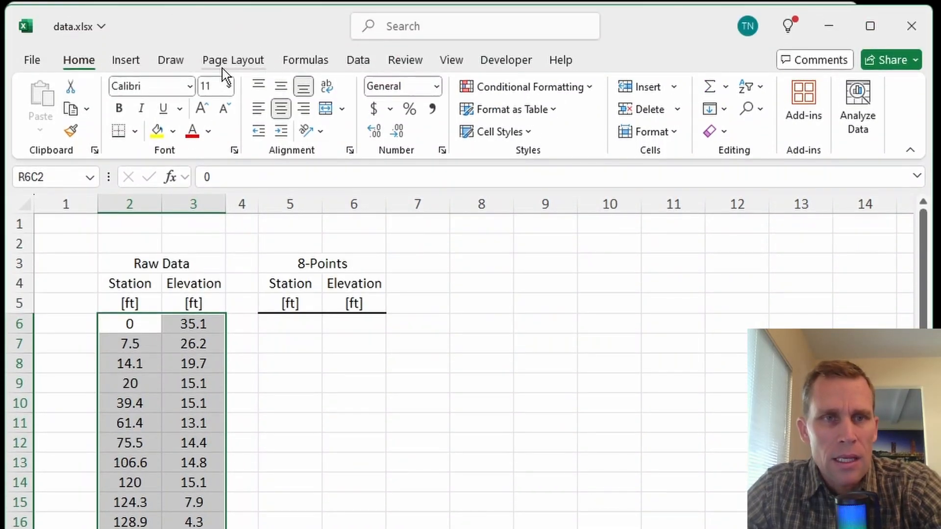
{"action": "left_click", "coordinate": [127, 63]}
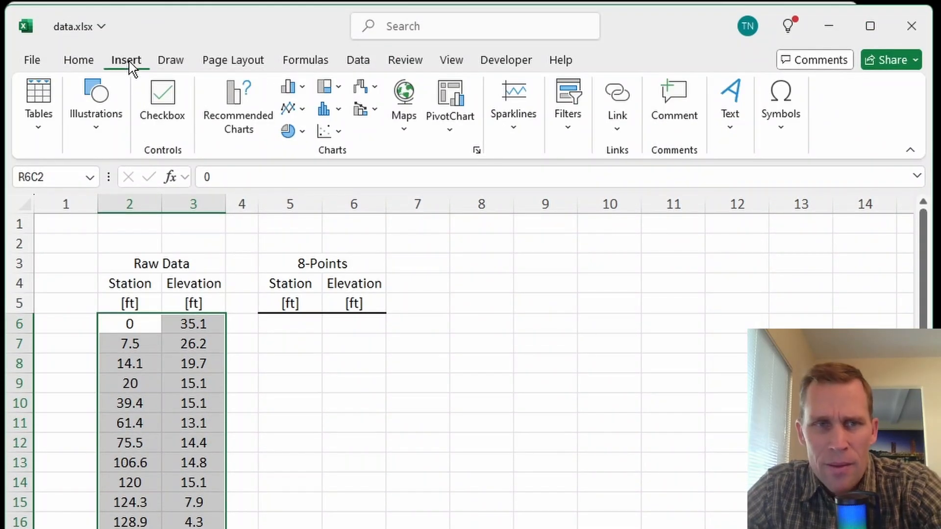
{"action": "left_click", "coordinate": [337, 134]}
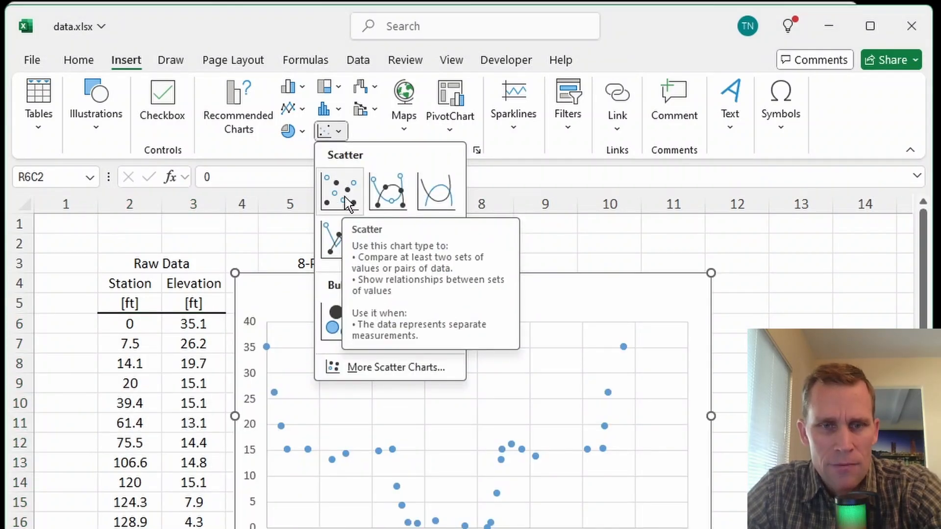
{"action": "left_click", "coordinate": [347, 204]}
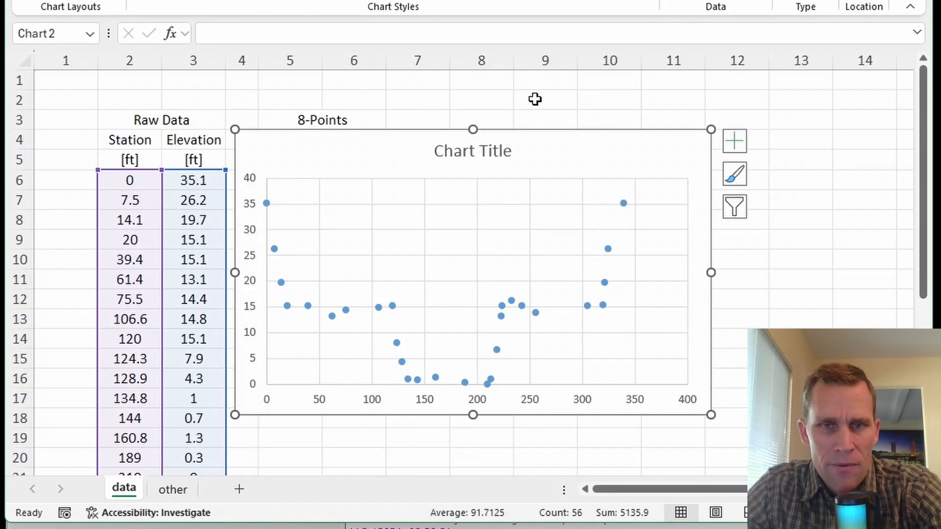
Step: Move the scatter chart clear of the 8-Points table, into the empty area beside it
{"action": "scroll", "coordinate": [547, 103], "scroll_direction": "down", "scroll_amount": 1}
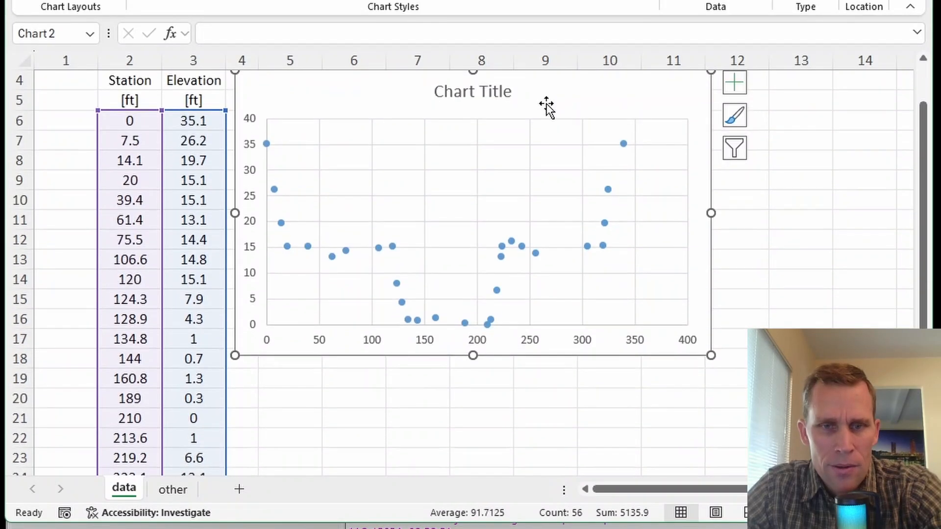
{"action": "scroll", "coordinate": [546, 103], "scroll_direction": "up", "scroll_amount": 1}
{"action": "left_click_drag", "start_coordinate": [574, 150], "coordinate": [678, 197]}
{"action": "left_click_drag", "start_coordinate": [597, 185], "coordinate": [645, 168]}
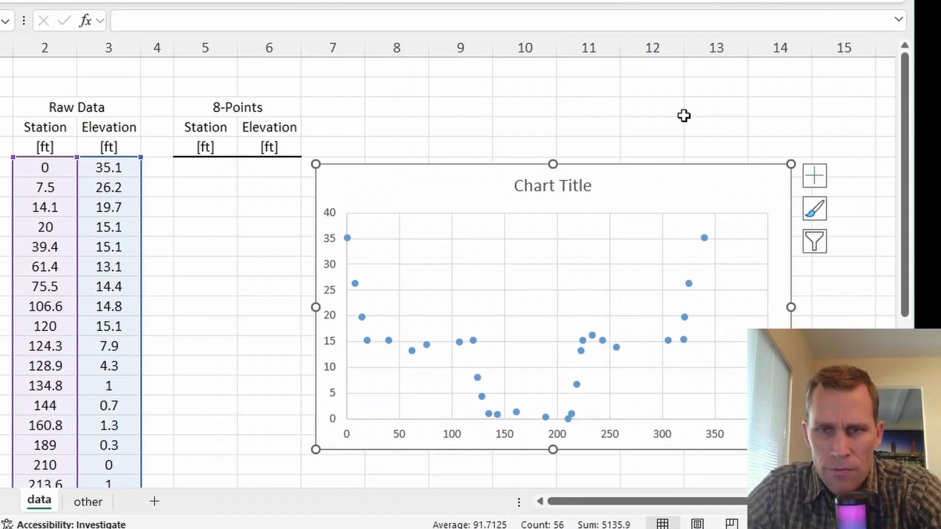
Step: Add axis titles to the chart and name the horizontal axis "Station [ft]"
{"action": "left_click", "coordinate": [815, 176]}
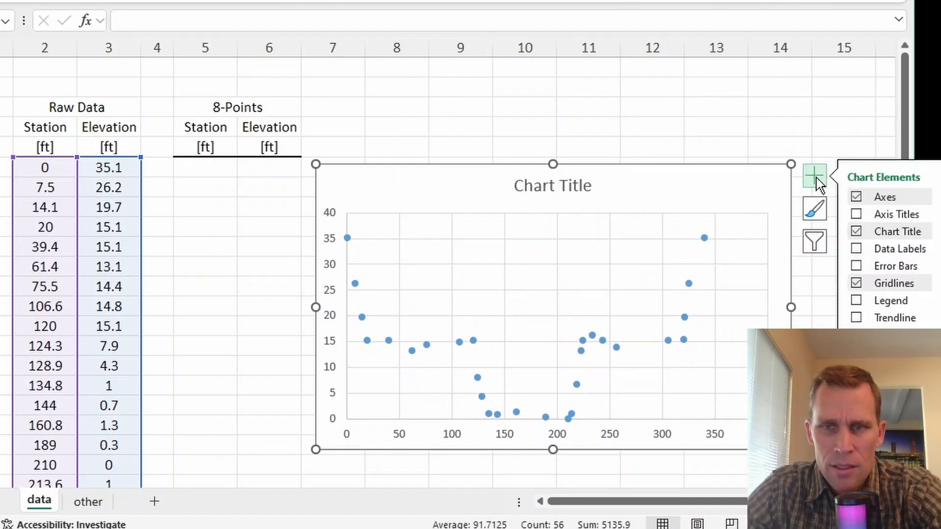
{"action": "left_click", "coordinate": [856, 214]}
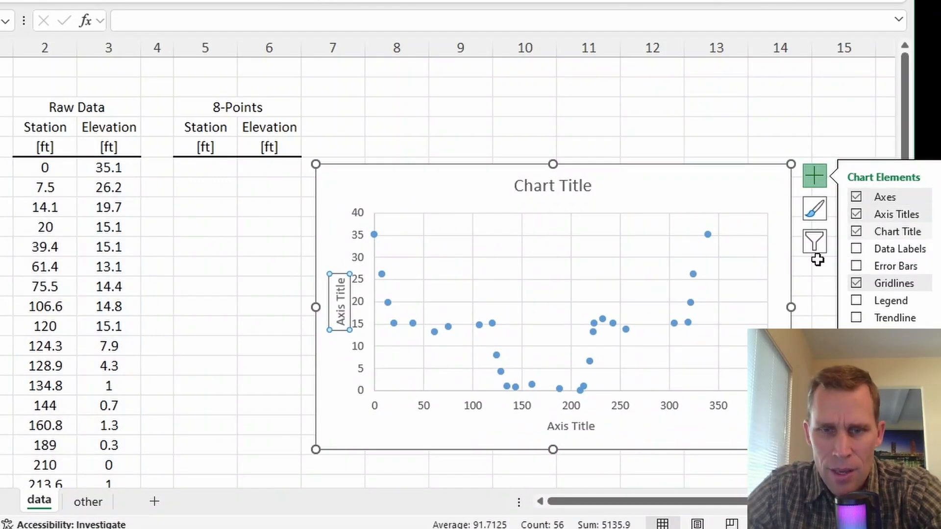
{"action": "left_click", "coordinate": [582, 430]}
{"action": "double_click", "coordinate": [582, 429]}
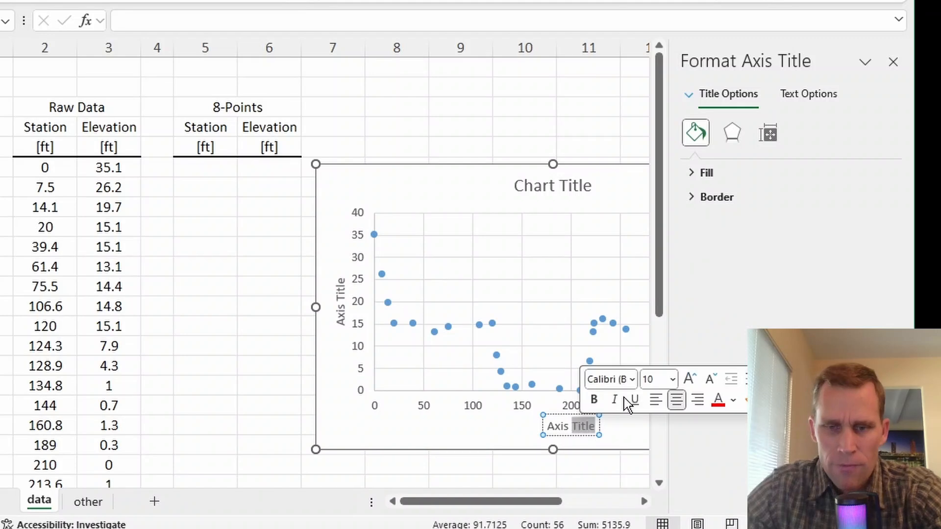
{"action": "key", "text": "BackSpace"}
{"action": "key", "text": "BackSpace"}
{"action": "key", "text": "BackSpace"}
{"action": "key", "text": "BackSpace"}
{"action": "key", "text": "BackSpace"}
{"action": "key", "text": "BackSpace"}
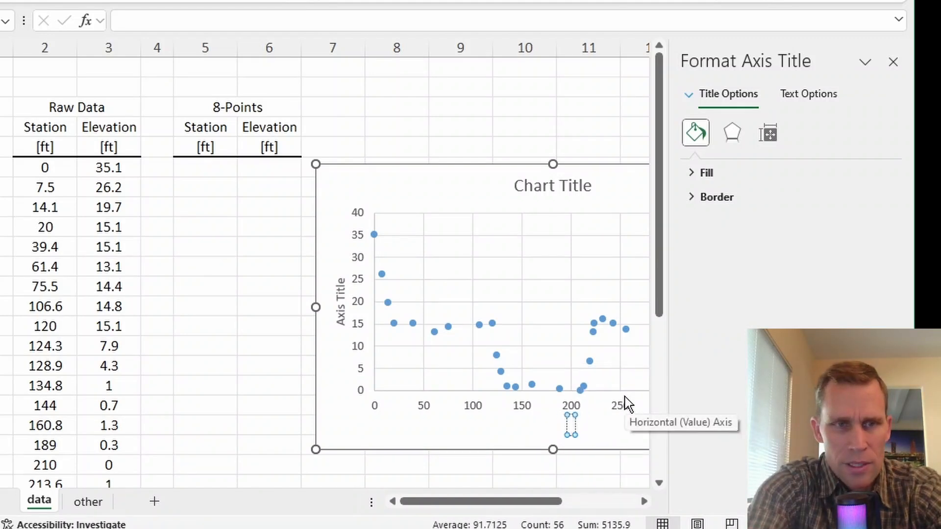
{"action": "type", "text": "Station [ft]"}
{"action": "key", "text": "Escape"}
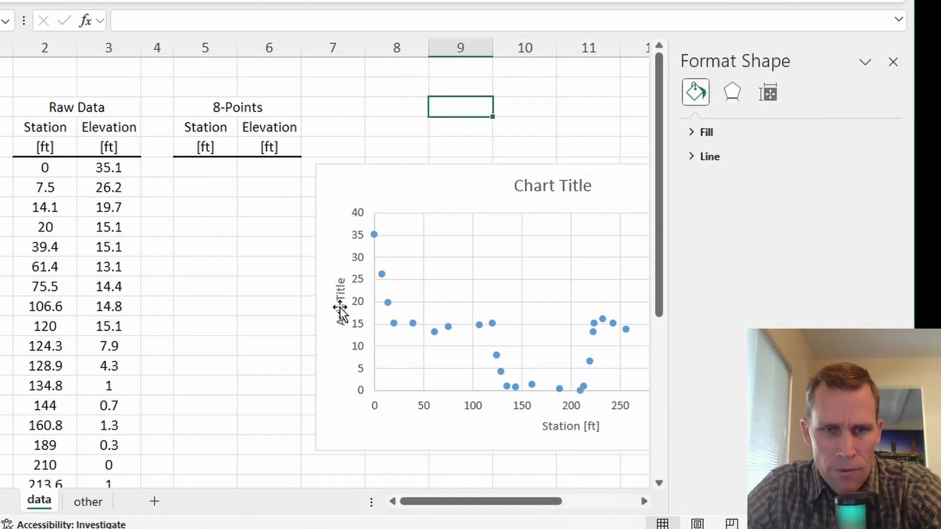
Step: Replace the vertical axis title text with "Elevaiton [ft]"
{"action": "double_click", "coordinate": [341, 314]}
{"action": "key", "text": "ctrl+a"}
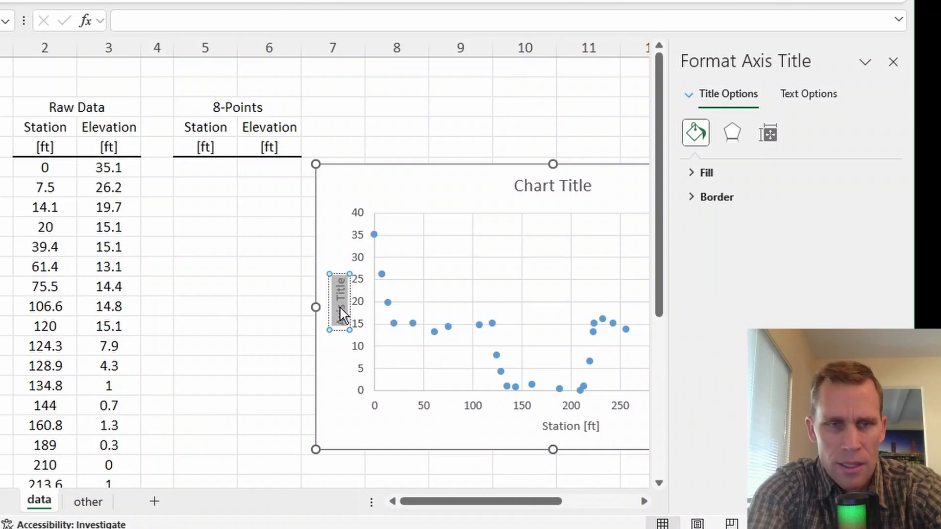
{"action": "type", "text": "Elevaiton [ft]"}
{"action": "key", "text": "Escape"}
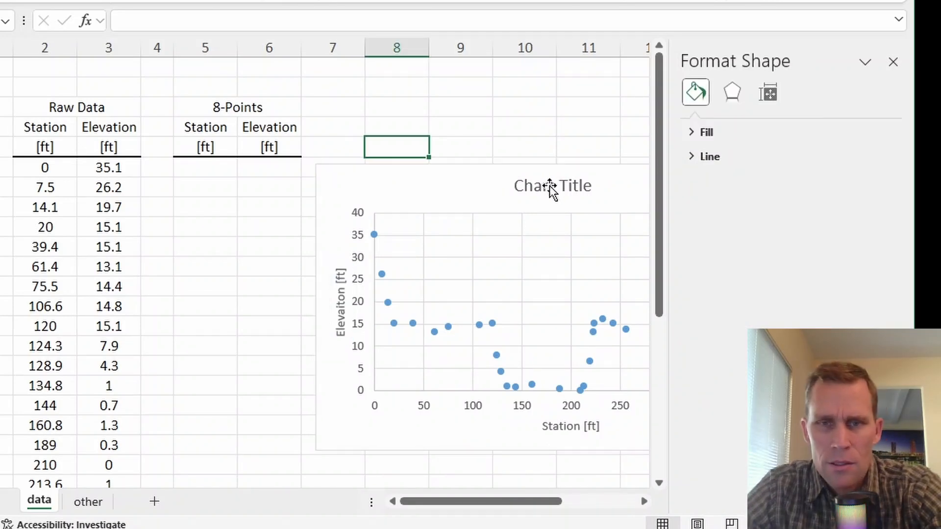
Step: Change the chart title to "Upper Cross Section"
{"action": "left_click", "coordinate": [551, 189]}
{"action": "double_click", "coordinate": [550, 189]}
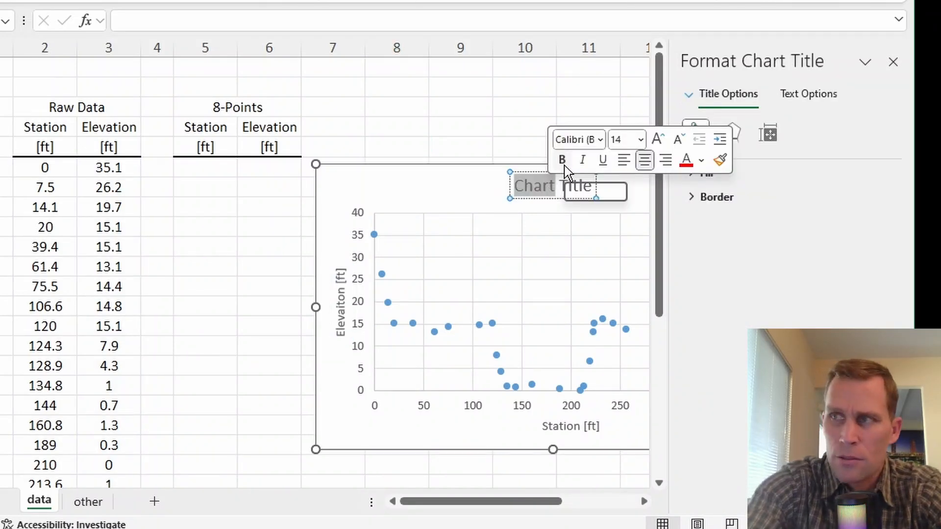
{"action": "key", "text": "Delete"}
{"action": "key", "text": "Delete"}
{"action": "key", "text": "Delete"}
{"action": "key", "text": "Delete"}
{"action": "type", "text": "Uppe"}
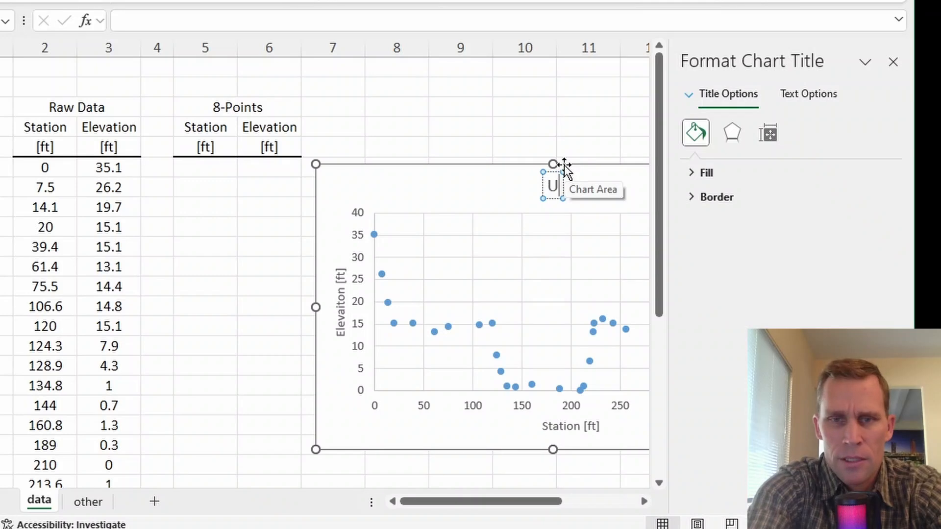
{"action": "type", "text": "r Cross Section"}
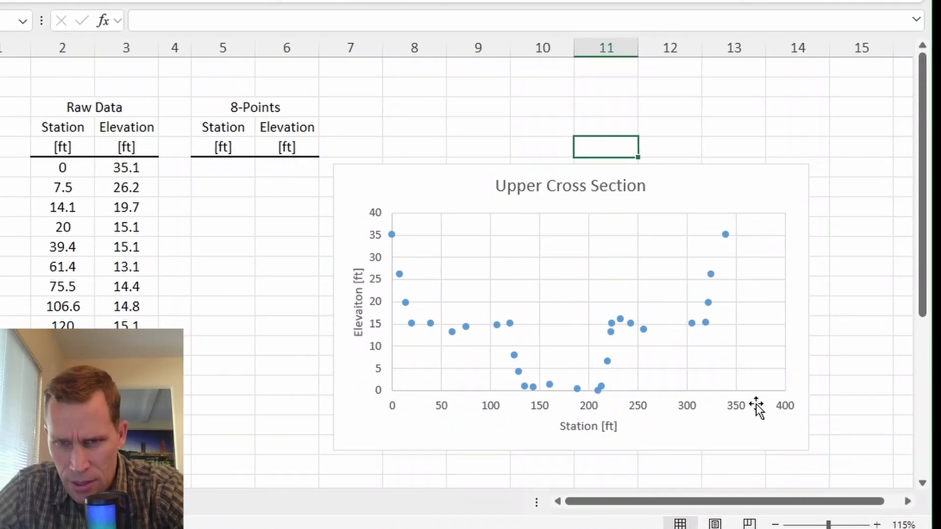
Step: Set the chart's horizontal axis maximum to 350 and close the axis formatting options
{"action": "right_click", "coordinate": [738, 408]}
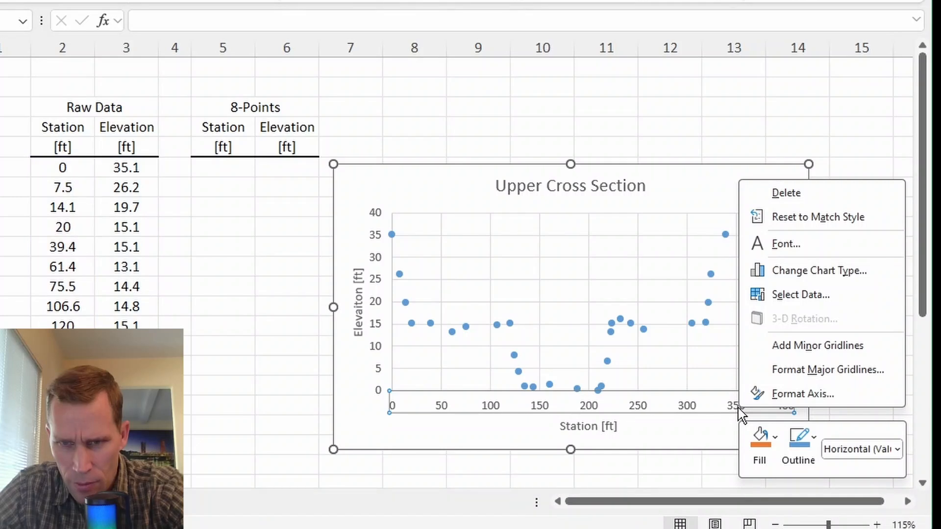
{"action": "left_click", "coordinate": [786, 393]}
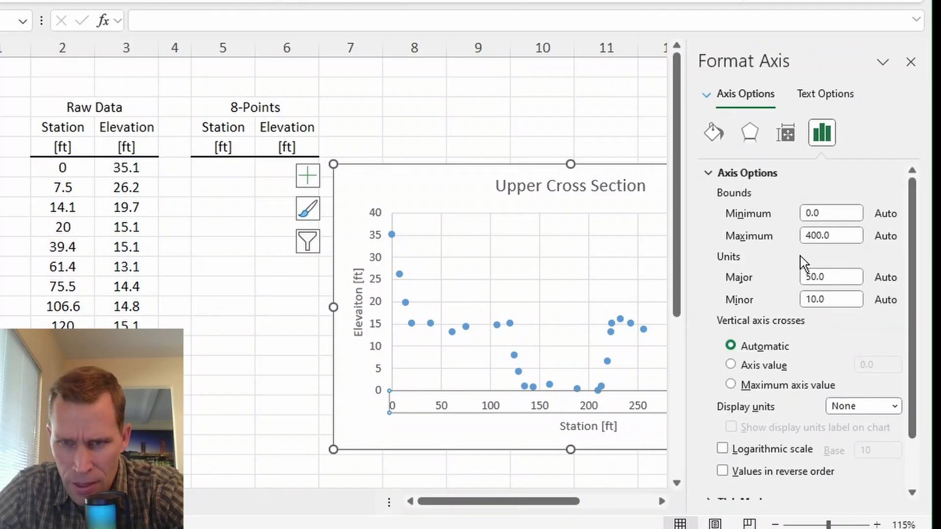
{"action": "left_click_drag", "start_coordinate": [836, 236], "coordinate": [772, 243]}
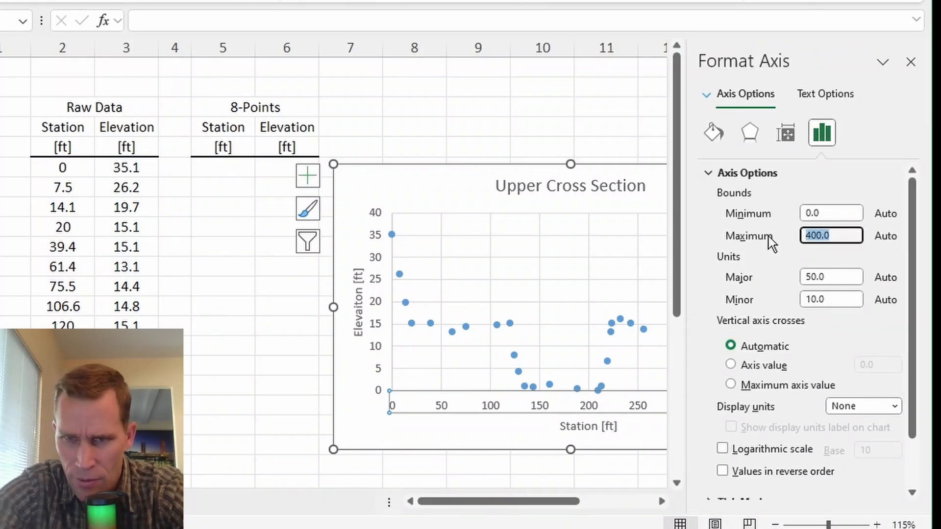
{"action": "type", "text": "350"}
{"action": "key", "text": "Tab"}
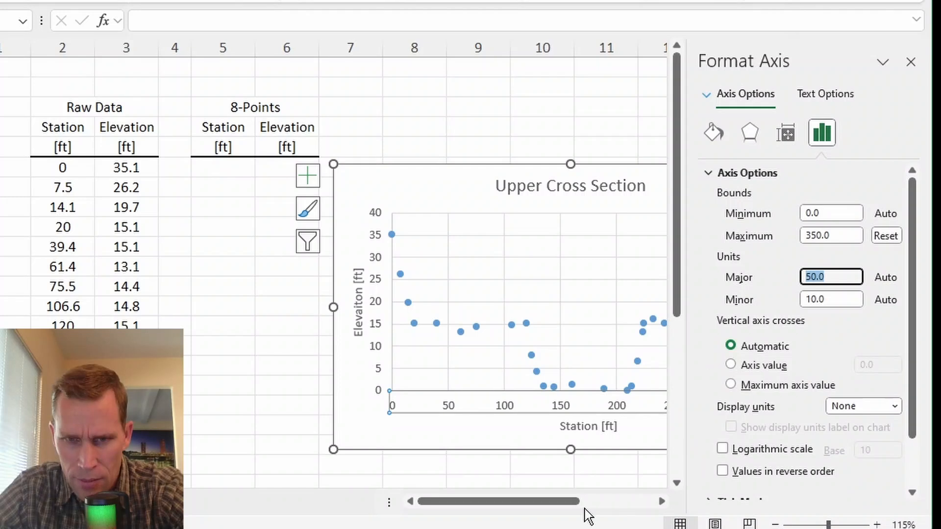
{"action": "left_click", "coordinate": [578, 471]}
{"action": "left_click", "coordinate": [909, 62]}
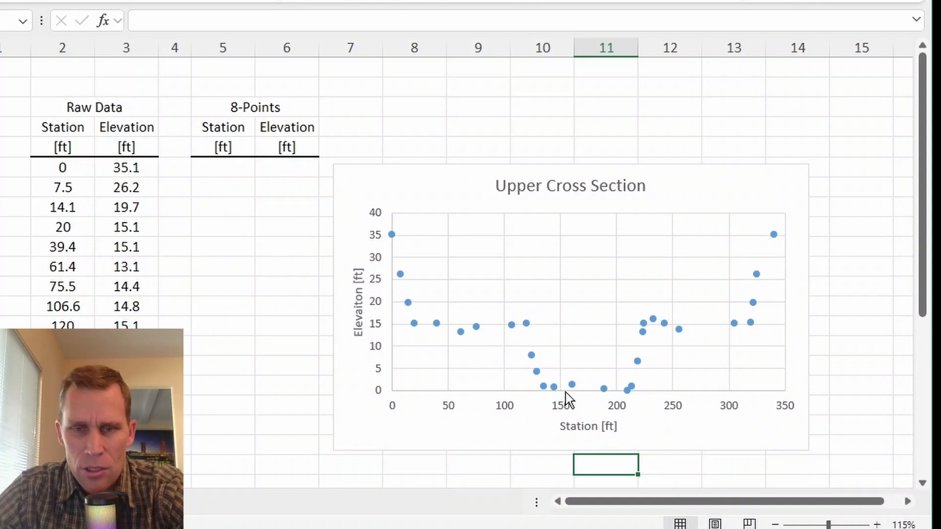
Step: Give the raw data series a blue outline so that a line connects its points
{"action": "scroll", "coordinate": [525, 307], "scroll_direction": "down", "scroll_amount": 1}
{"action": "left_click", "coordinate": [525, 305]}
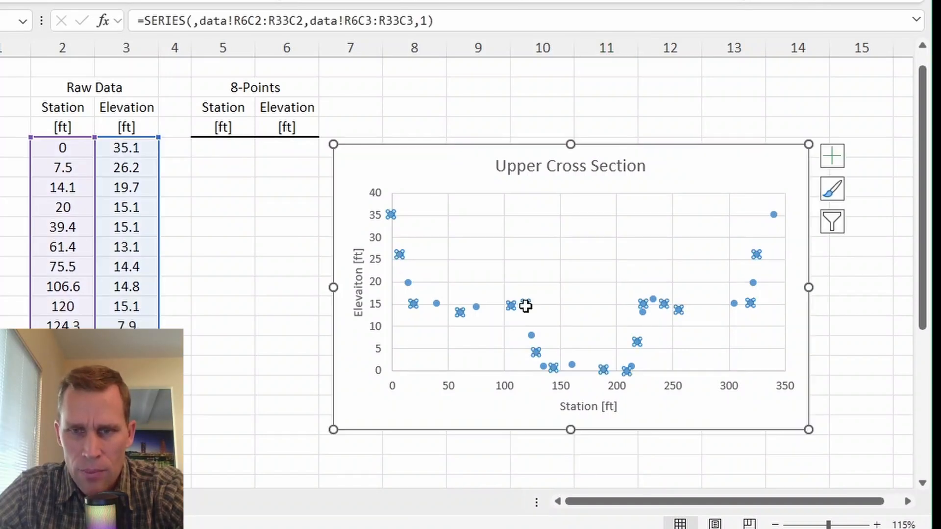
{"action": "right_click", "coordinate": [526, 306]}
{"action": "left_click", "coordinate": [602, 255]}
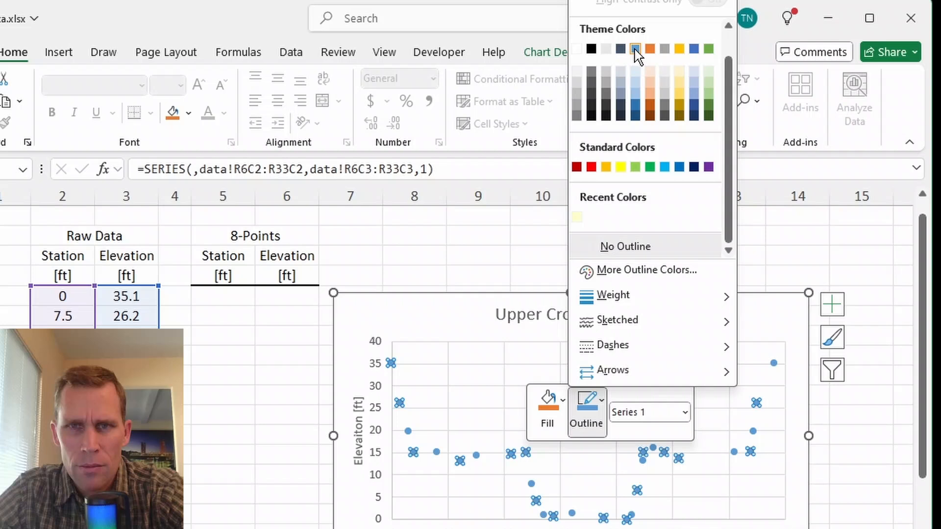
{"action": "left_click", "coordinate": [636, 49]}
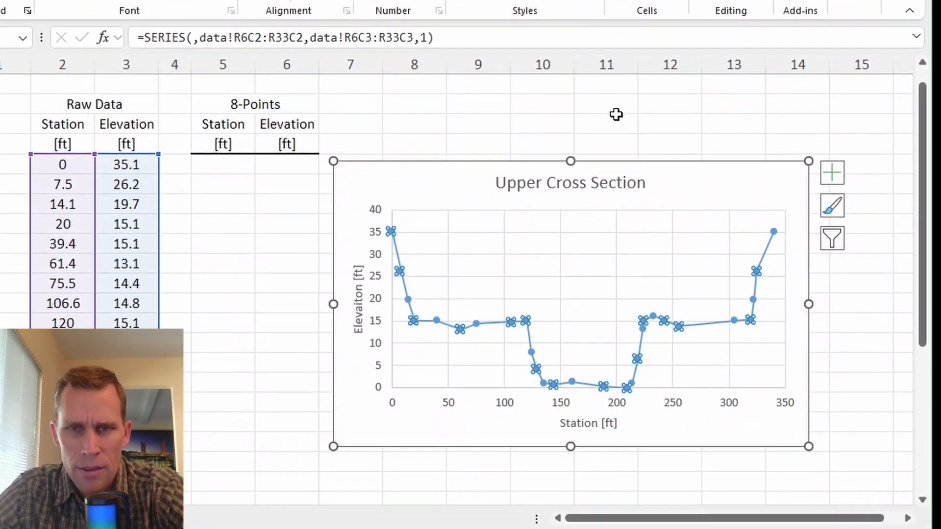
{"action": "left_click", "coordinate": [627, 260]}
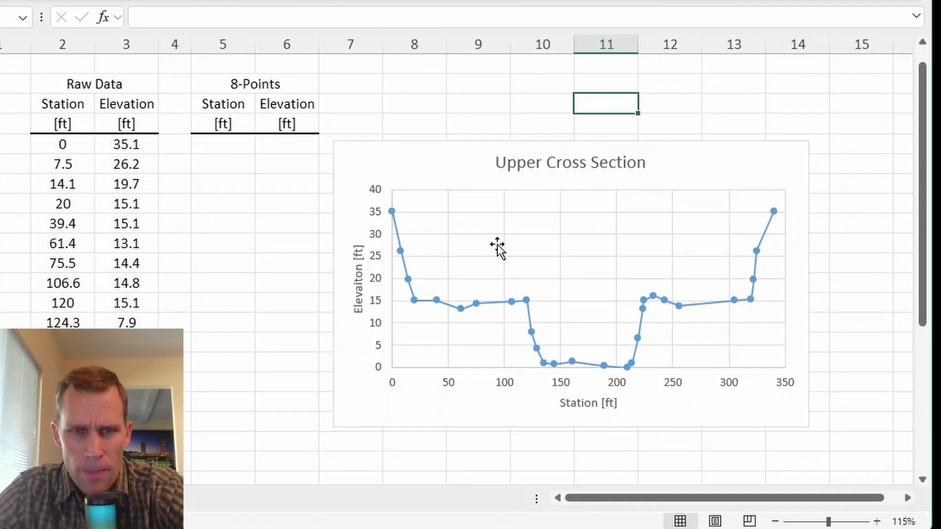
Step: Make the Upper Cross Section chart taller and shift it slightly upward beside the 8-Points table
{"action": "left_click", "coordinate": [695, 292]}
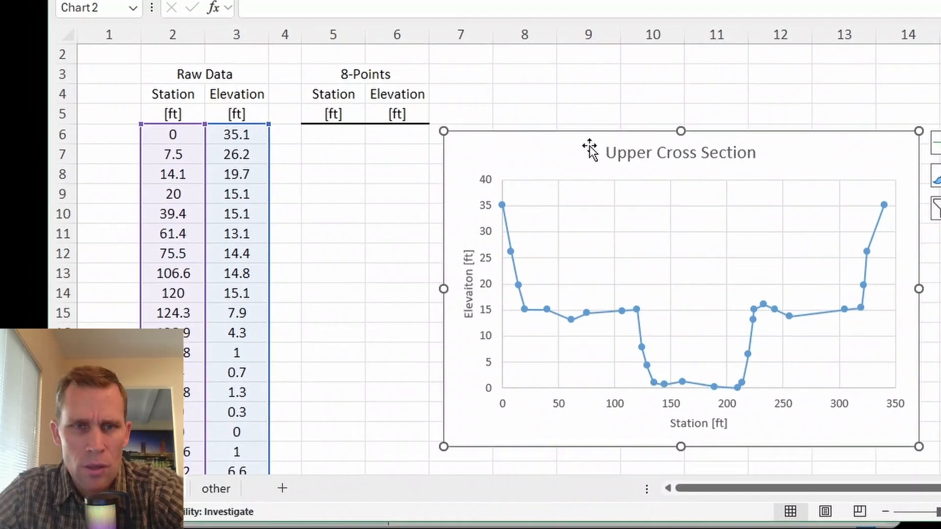
{"action": "left_click_drag", "start_coordinate": [589, 149], "coordinate": [591, 120]}
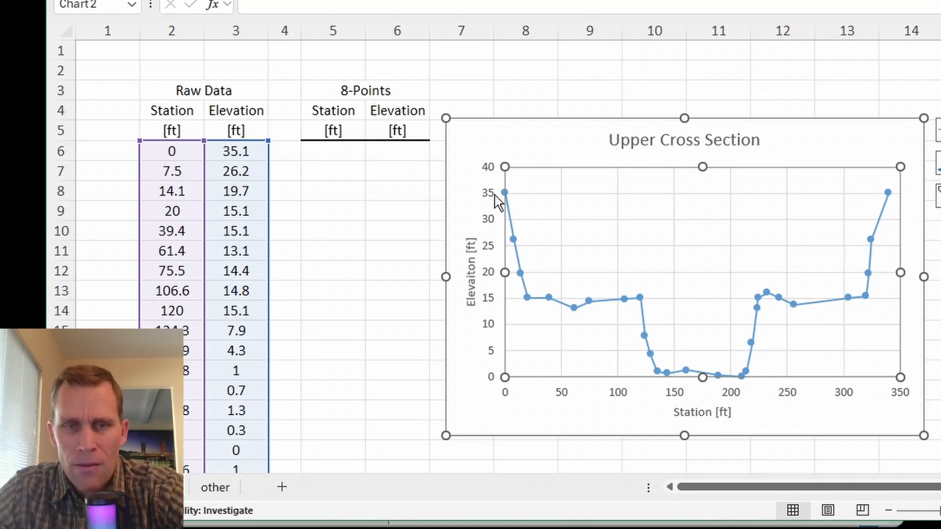
Step: Enter the cross section's first point in row 6 of the 8-Points table: station 0, elevation 35.1
{"action": "mouse_move", "coordinate": [505, 192]}
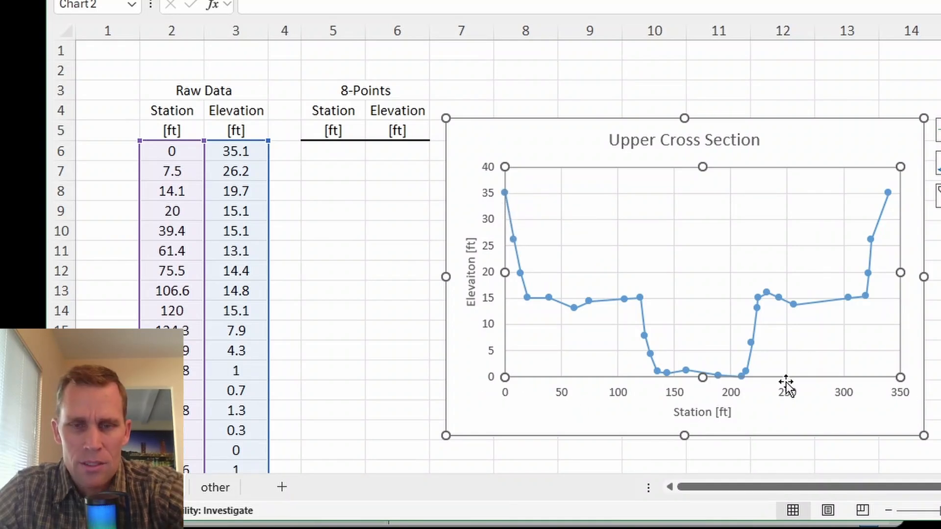
{"action": "left_click", "coordinate": [355, 155]}
{"action": "left_click", "coordinate": [336, 169]}
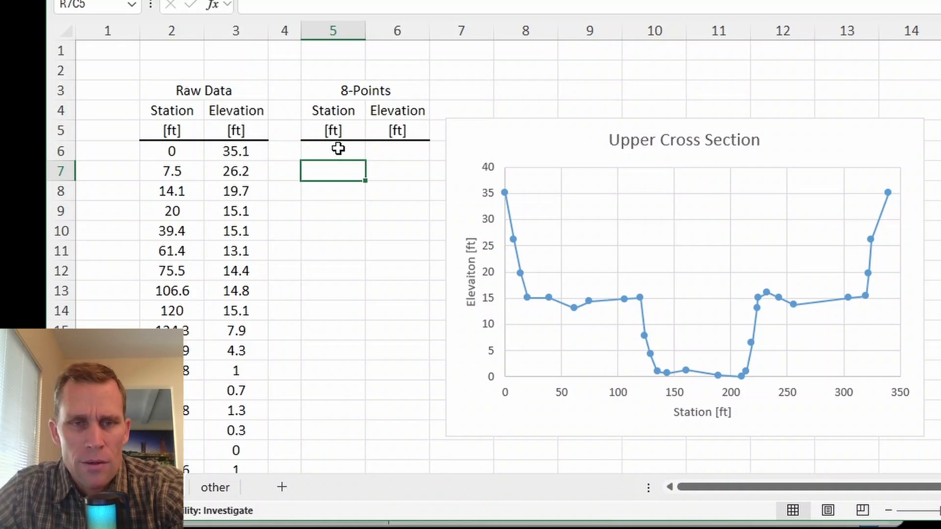
{"action": "left_click_drag", "start_coordinate": [338, 150], "coordinate": [387, 151]}
{"action": "left_click", "coordinate": [163, 151]}
{"action": "left_click", "coordinate": [326, 156]}
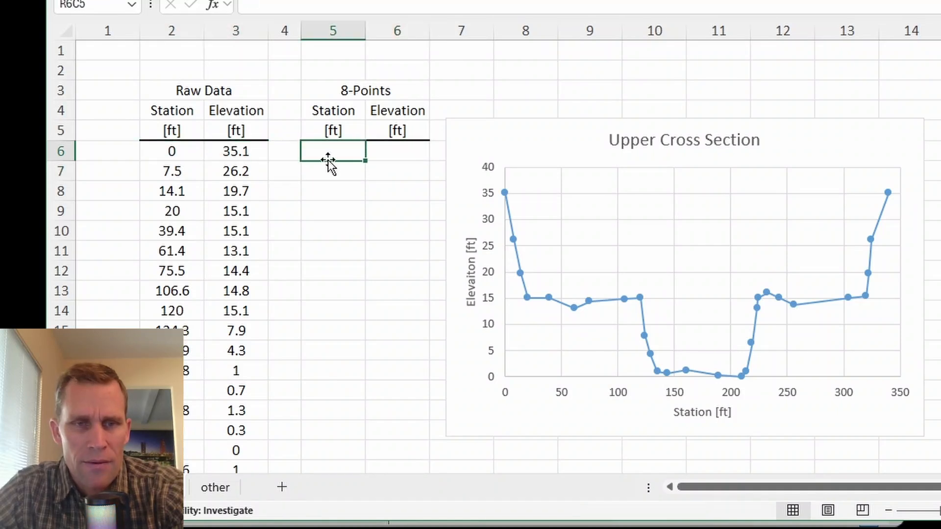
{"action": "type", "text": "0"}
{"action": "key", "text": "Tab"}
{"action": "type", "text": "35.1"}
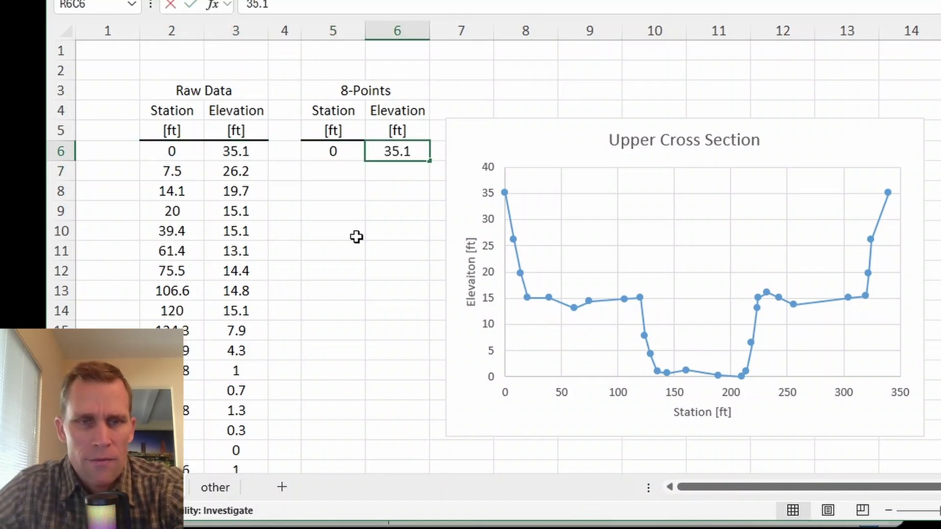
{"action": "left_click", "coordinate": [356, 237]}
Step: Enter the cross section's last point in row 13 of the 8-Points table: station 339.9, elevation 35.1
{"action": "left_click", "coordinate": [328, 173]}
{"action": "left_click", "coordinate": [328, 250]}
{"action": "left_click", "coordinate": [325, 276]}
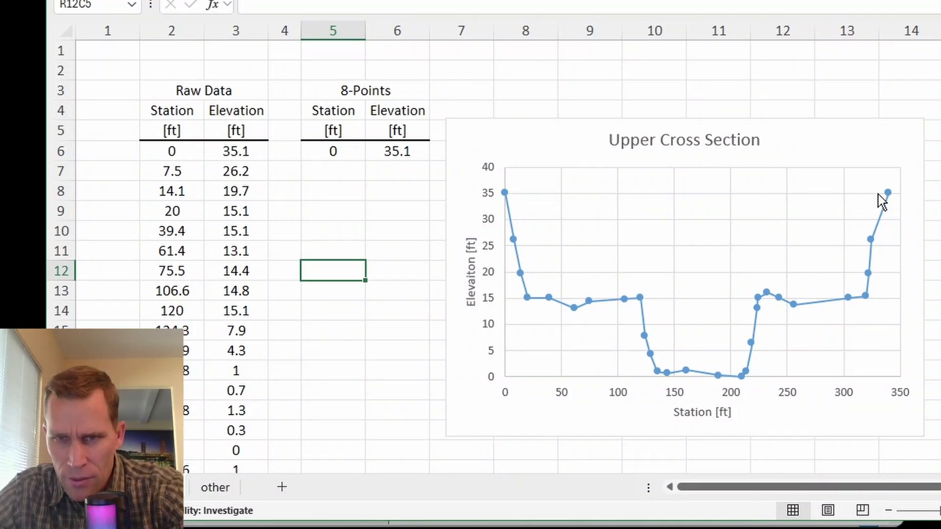
{"action": "mouse_move", "coordinate": [889, 195]}
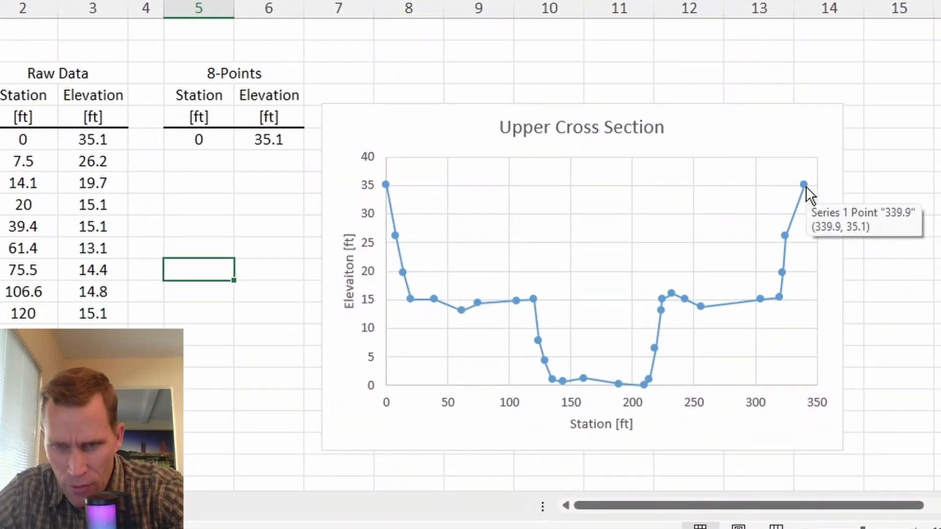
{"action": "left_click", "coordinate": [198, 161]}
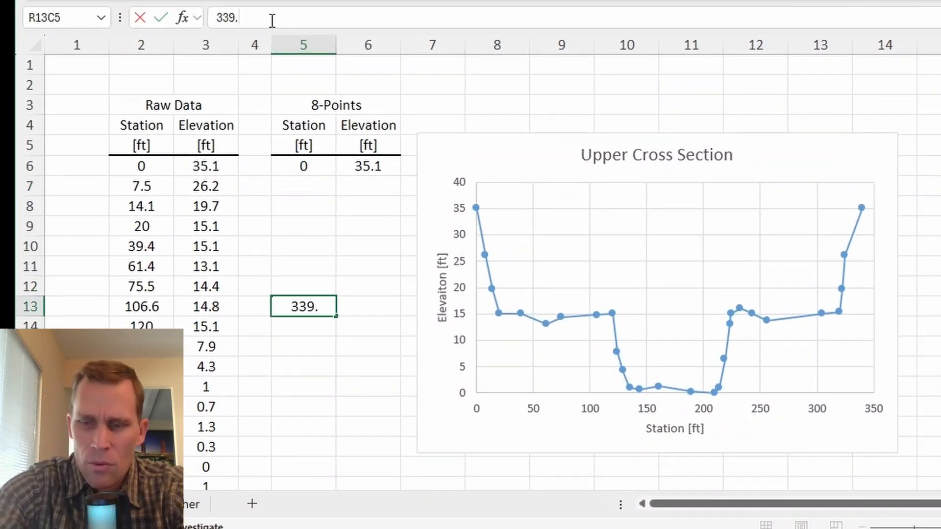
{"action": "type", "text": "9.9"}
{"action": "key", "text": "Tab"}
{"action": "type", "text": "35"}
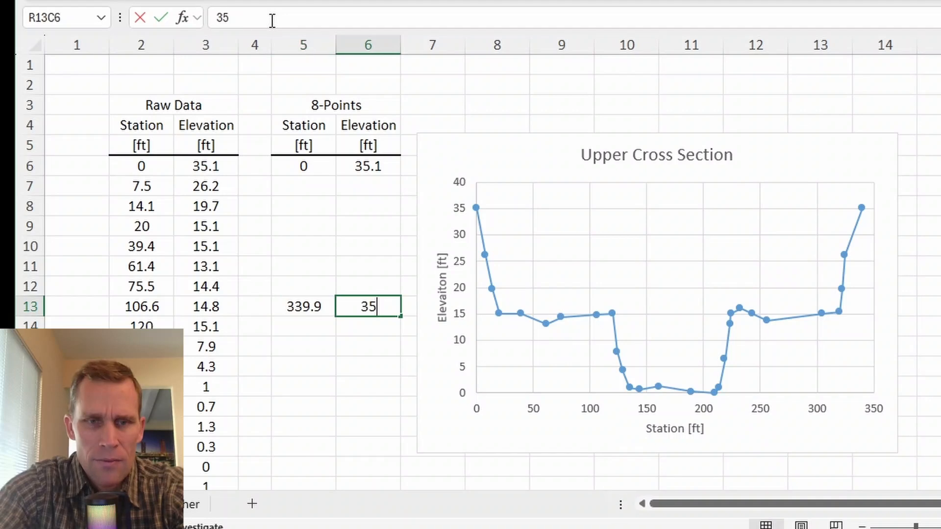
{"action": "type", "text": ".1"}
{"action": "key", "text": "Return"}
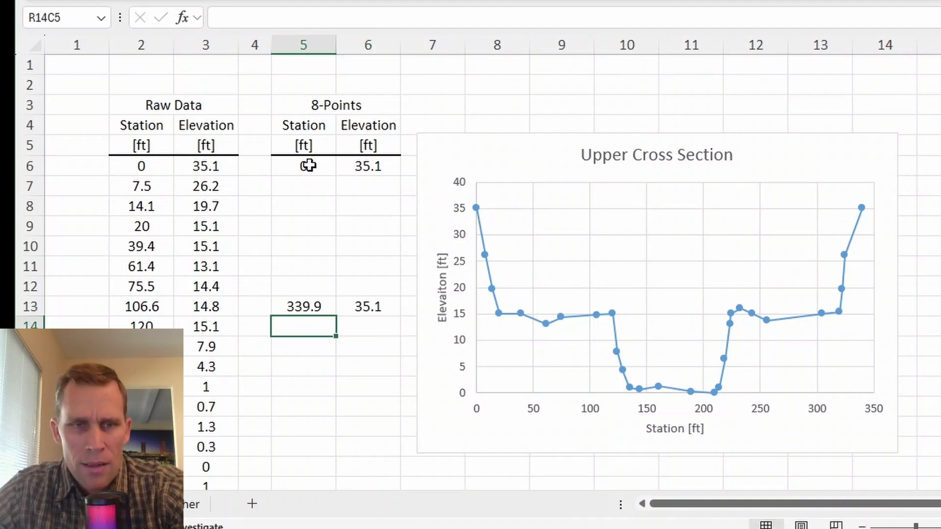
Step: Fill rows 7 to 12 of the 8-Points table with copies of the first point, station 0 and elevation 35.1
{"action": "left_click", "coordinate": [309, 165]}
{"action": "key", "text": "ctrl+c"}
{"action": "right_click", "coordinate": [301, 187]}
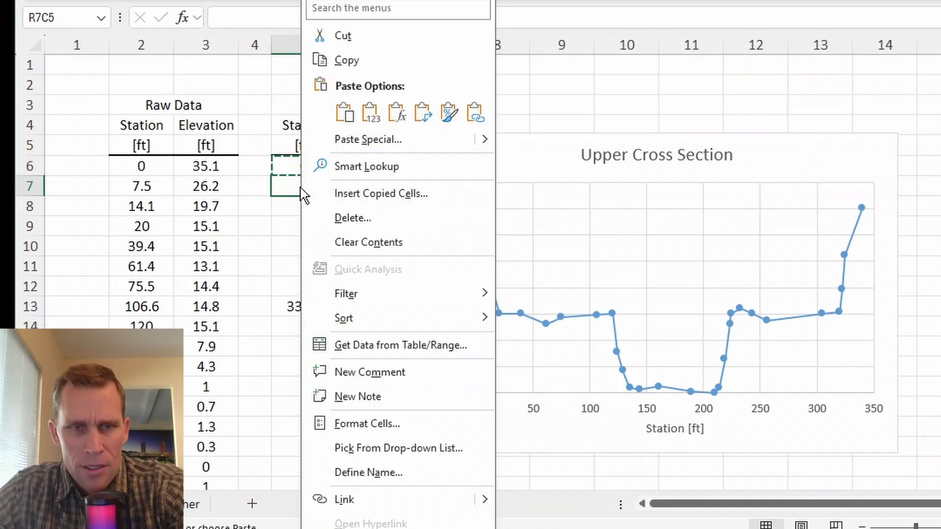
{"action": "left_click", "coordinate": [369, 123]}
{"action": "left_click_drag", "start_coordinate": [304, 206], "coordinate": [356, 277]}
{"action": "key", "text": "ctrl+v"}
Step: Add a series named 8 Point Data to the chart, with the 8-Points stations in R6C5:R13C5 as X values
{"action": "right_click", "coordinate": [552, 224]}
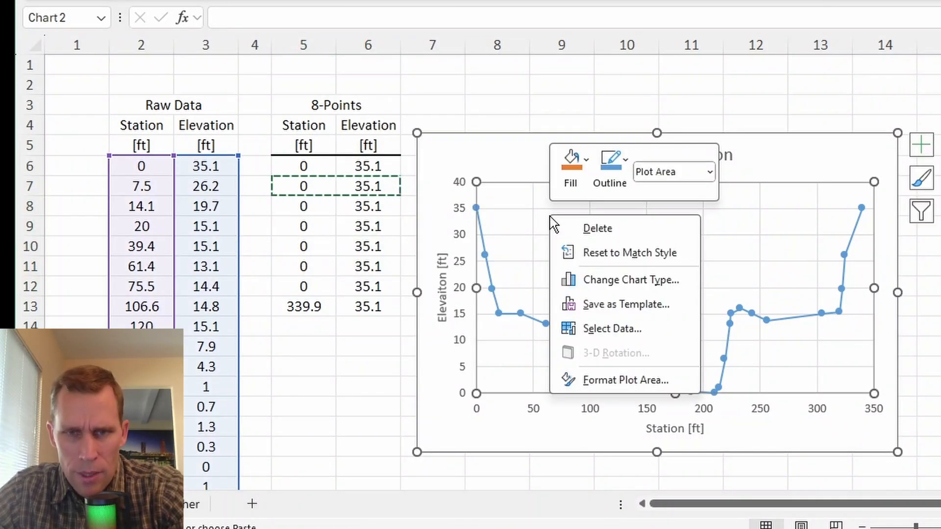
{"action": "left_click", "coordinate": [606, 329]}
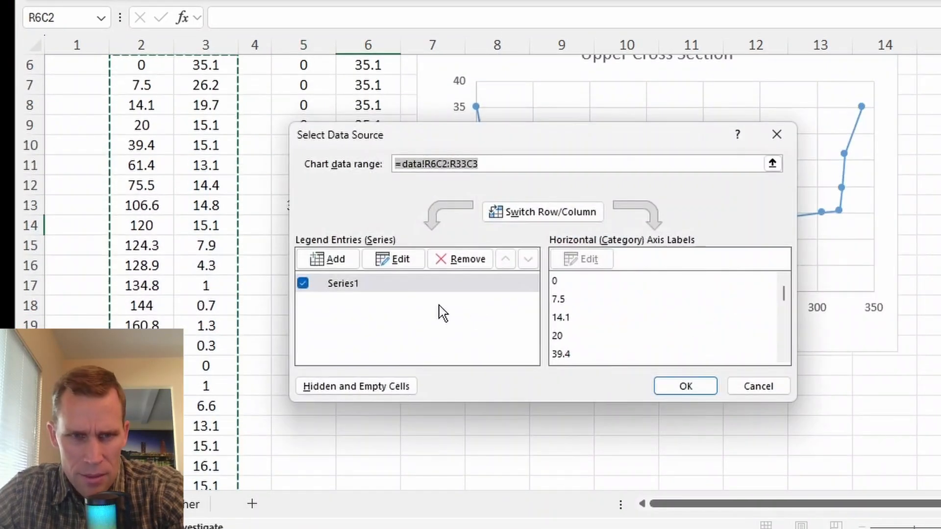
{"action": "left_click", "coordinate": [343, 259]}
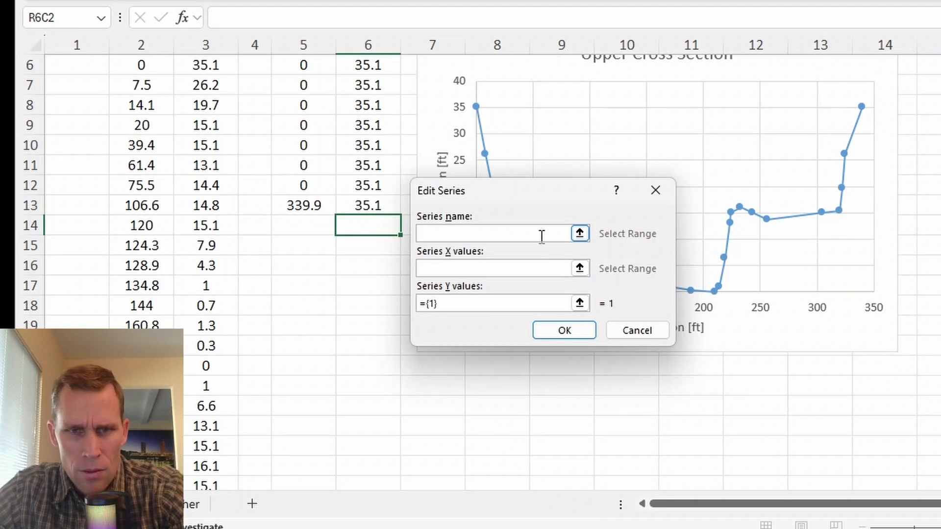
{"action": "type", "text": "8 Point Da"}
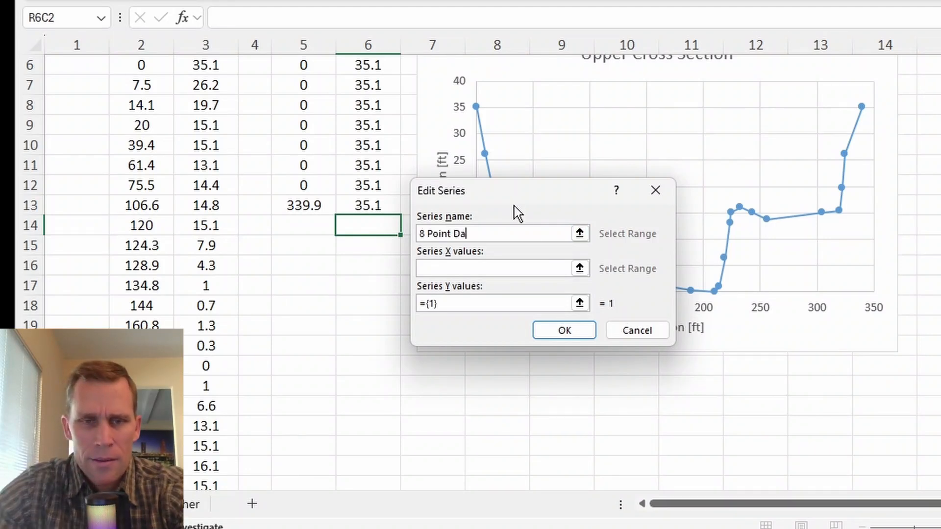
{"action": "type", "text": "ta"}
{"action": "left_click", "coordinate": [580, 269]}
{"action": "scroll", "coordinate": [578, 273], "scroll_direction": "up", "scroll_amount": 1}
{"action": "left_click_drag", "start_coordinate": [304, 125], "coordinate": [309, 265]}
{"action": "left_click", "coordinate": [660, 219]}
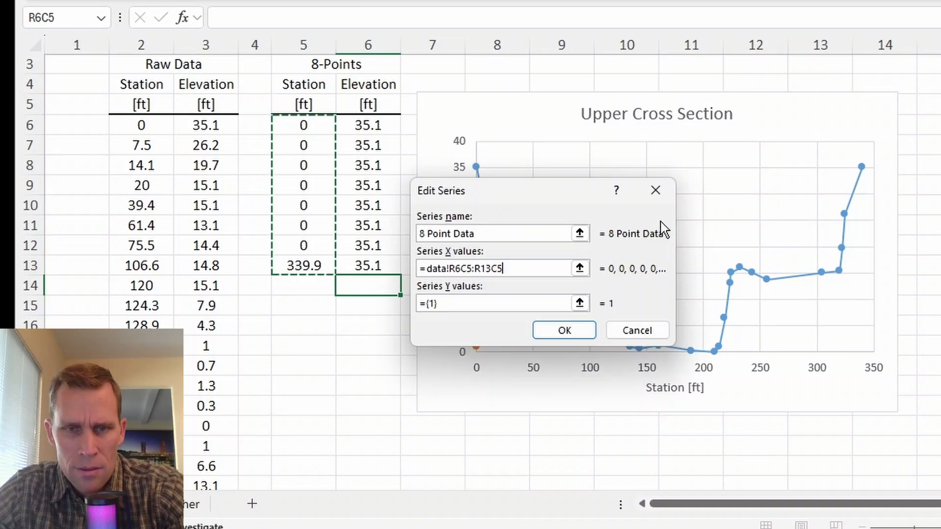
Step: Set the new series' Y values to the 8-Points elevations in R6C6:R13C6 and accept the chart's data source changes
{"action": "left_click", "coordinate": [580, 303]}
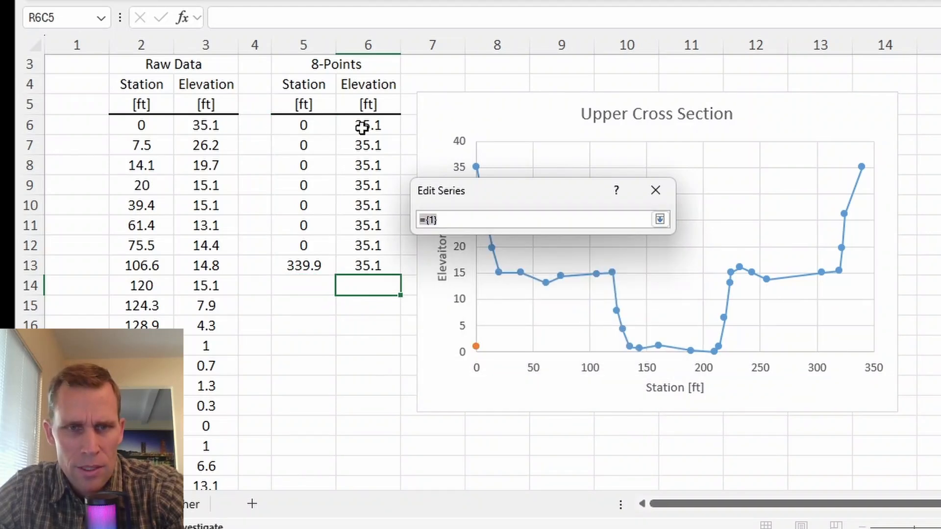
{"action": "left_click_drag", "start_coordinate": [363, 127], "coordinate": [369, 267]}
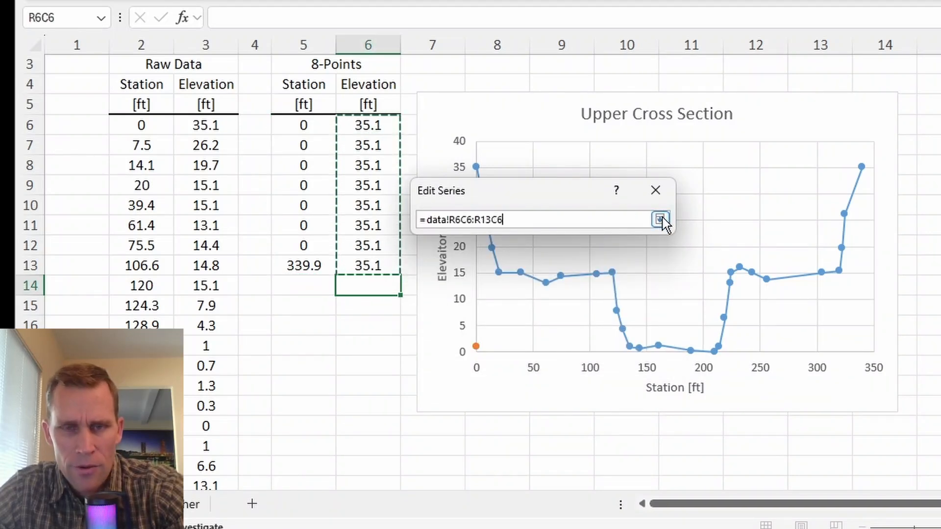
{"action": "left_click", "coordinate": [660, 219]}
{"action": "left_click", "coordinate": [567, 331]}
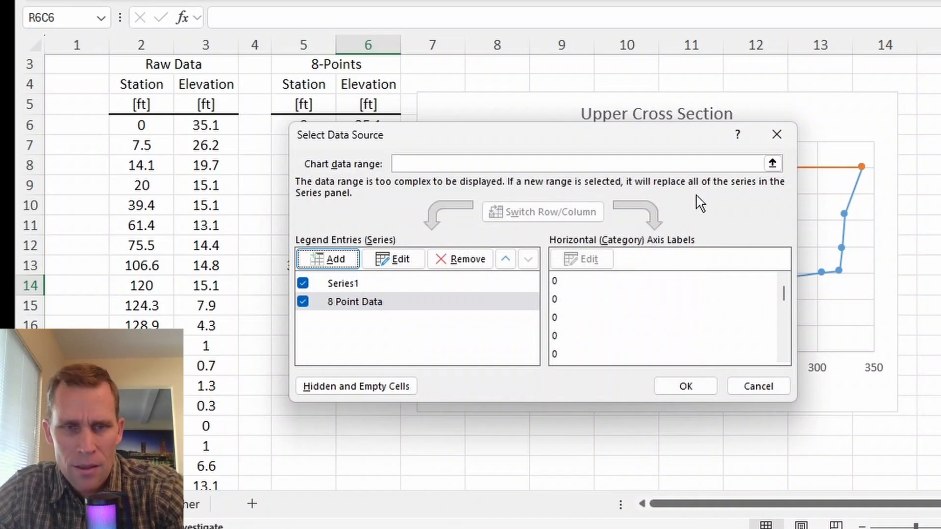
{"action": "left_click", "coordinate": [683, 385]}
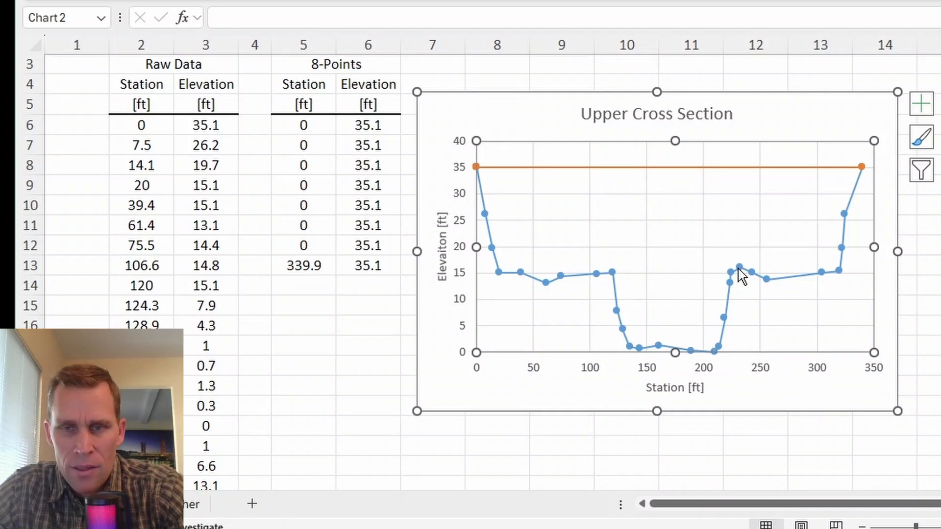
Step: Set the second point in row 7 of the 8-Points table to station 20, elevation 15.1
{"action": "mouse_move", "coordinate": [842, 264]}
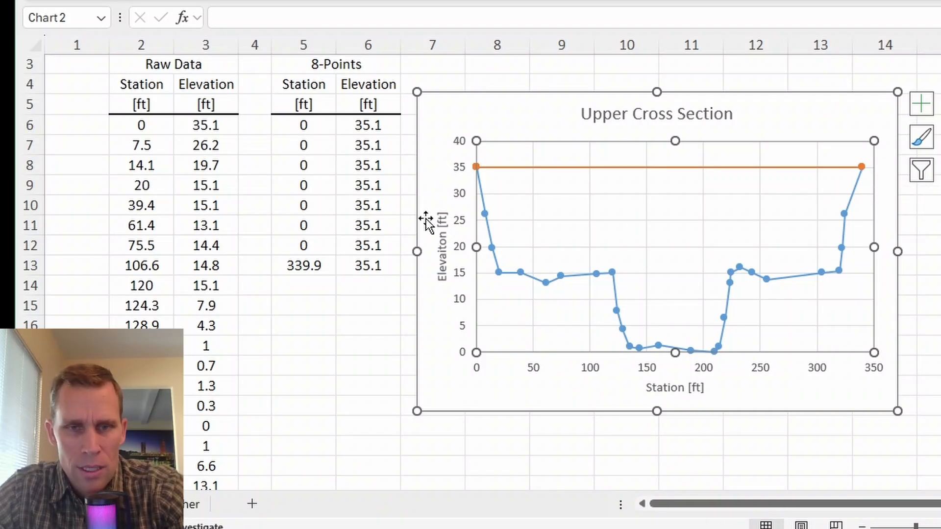
{"action": "mouse_move", "coordinate": [495, 274]}
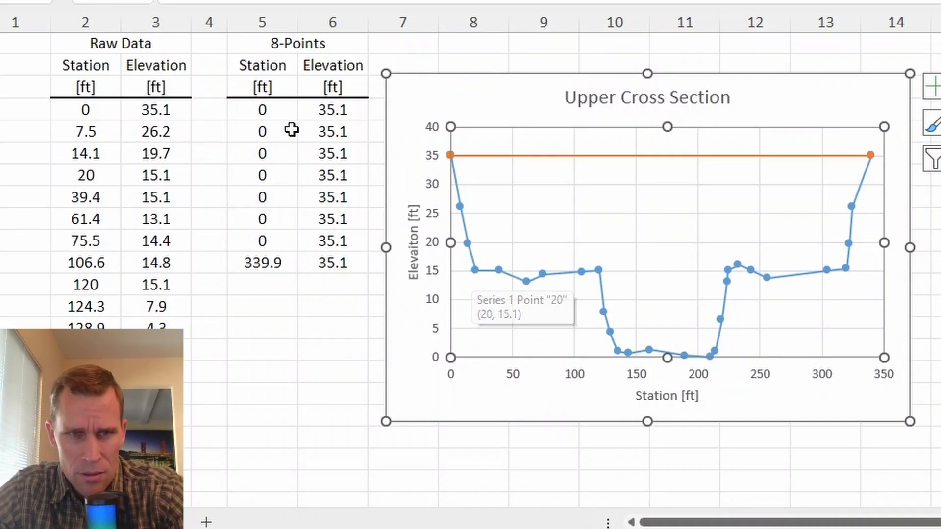
{"action": "left_click", "coordinate": [264, 134]}
{"action": "type", "text": "20"}
{"action": "key", "text": "Tab"}
{"action": "type", "text": "15.1"}
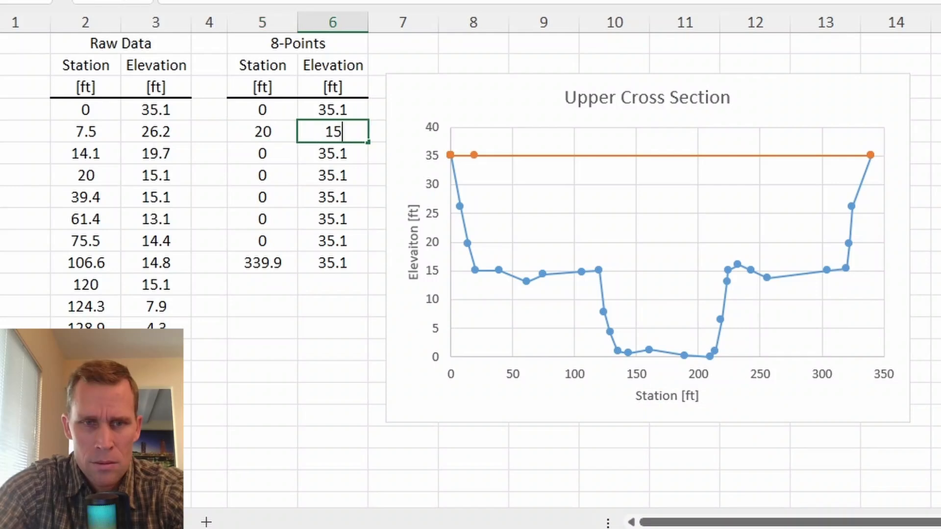
{"action": "key", "text": "Return"}
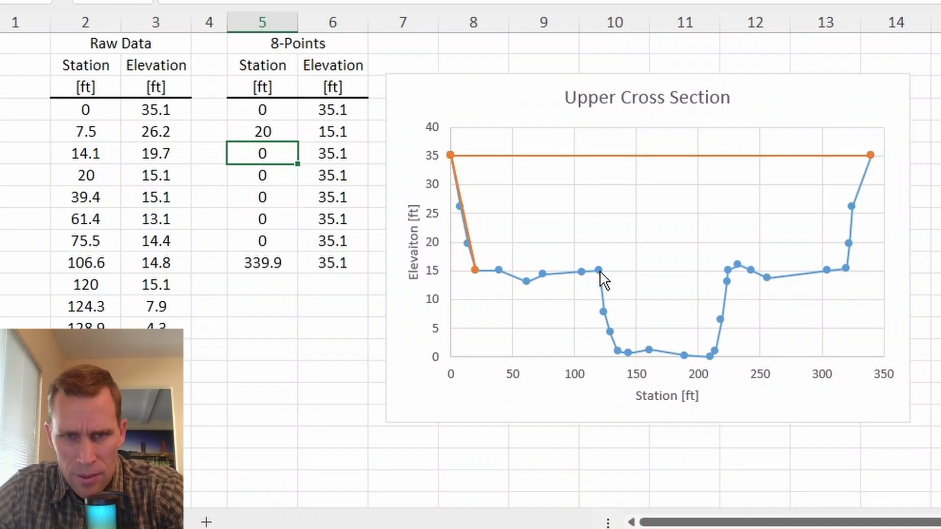
Step: Set the third point in row 8 of the 8-Points table to station 120, elevation 15.1
{"action": "mouse_move", "coordinate": [598, 272]}
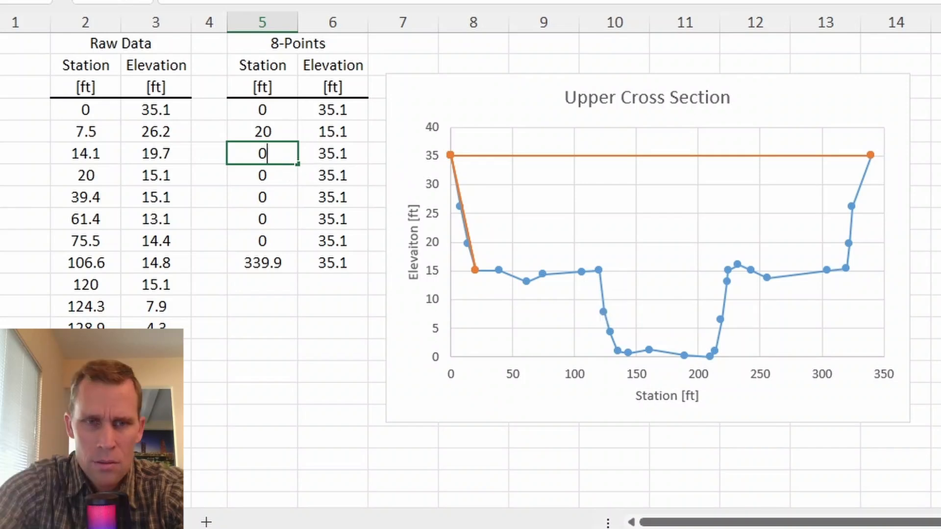
{"action": "type", "text": "120"}
{"action": "key", "text": "Tab"}
{"action": "type", "text": "15.1"}
{"action": "key", "text": "Tab"}
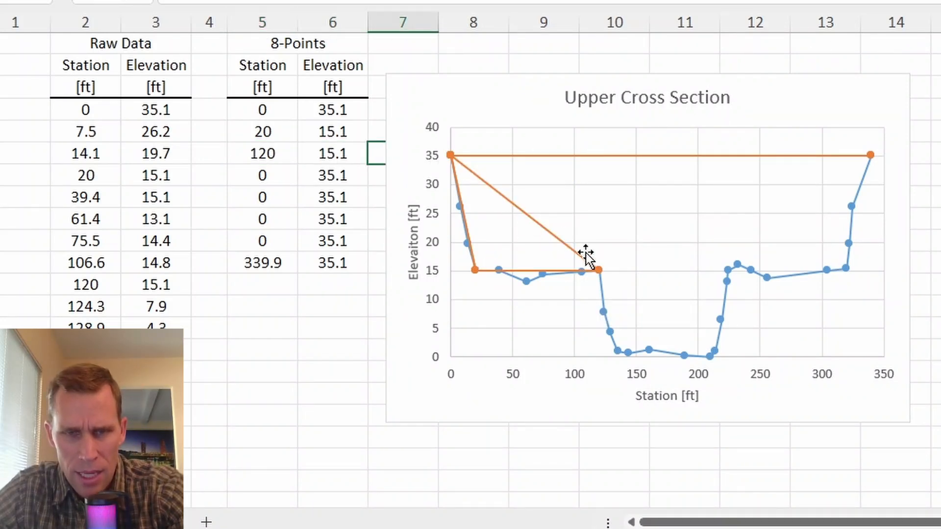
{"action": "key", "text": "Return"}
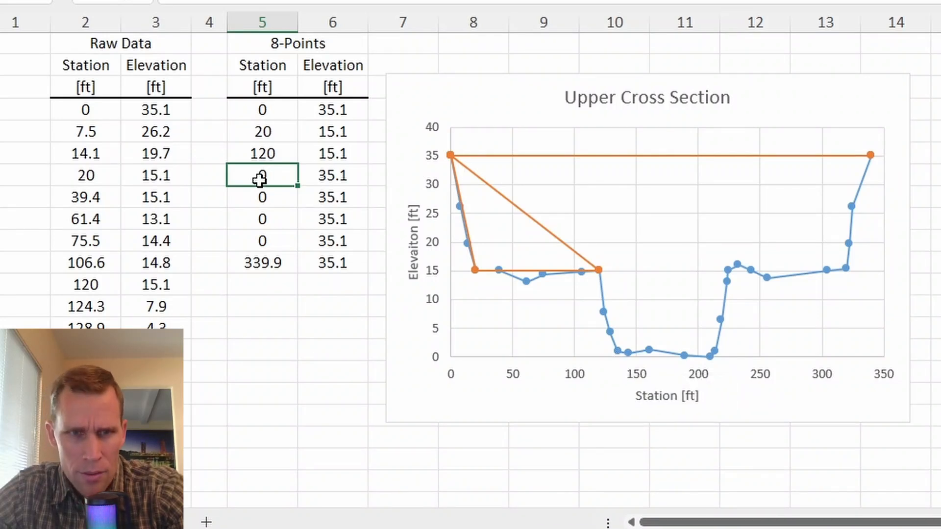
Step: Set the fourth point in row 9 of the 8-Points table to station 134.8, elevation 1
{"action": "type", "text": "134.8"}
{"action": "key", "text": "Tab"}
{"action": "type", "text": "1"}
{"action": "key", "text": "Return"}
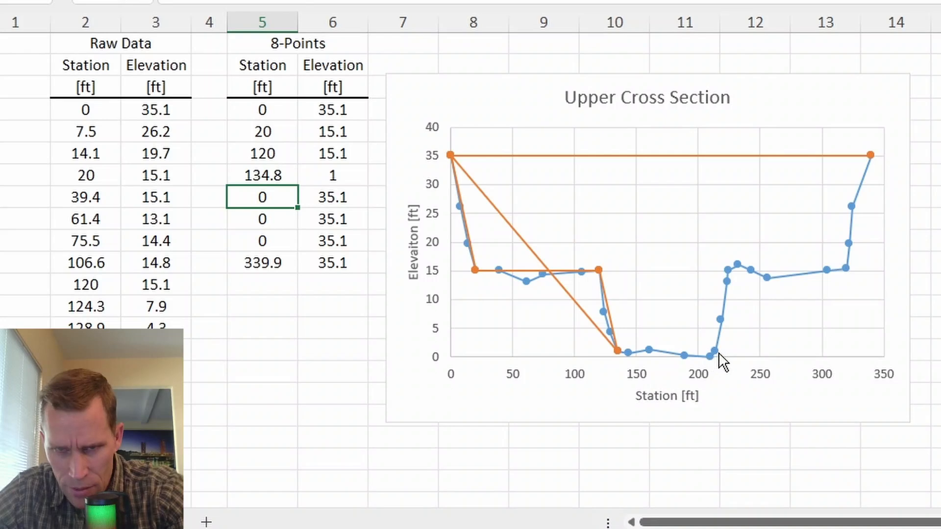
Step: Set the fifth point in row 10 of the 8-Points table to station 210, elevation 0
{"action": "mouse_move", "coordinate": [710, 357]}
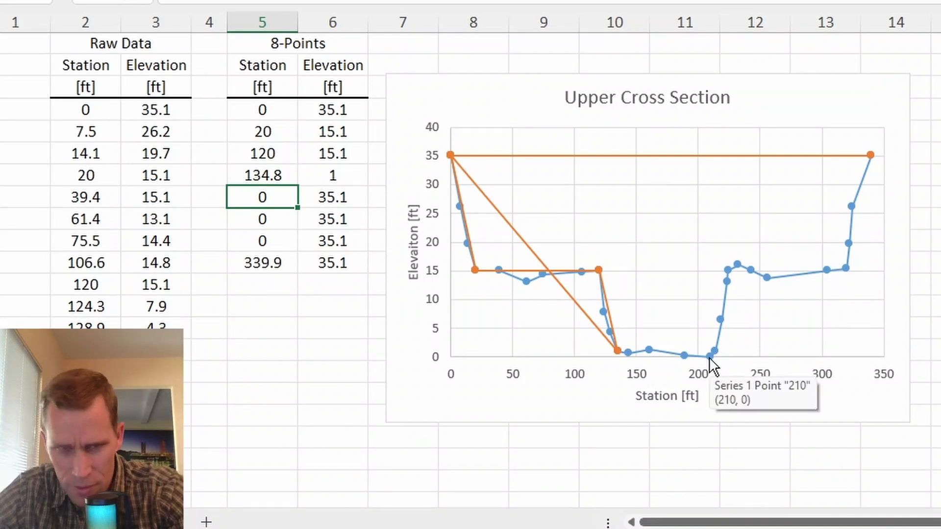
{"action": "type", "text": "210"}
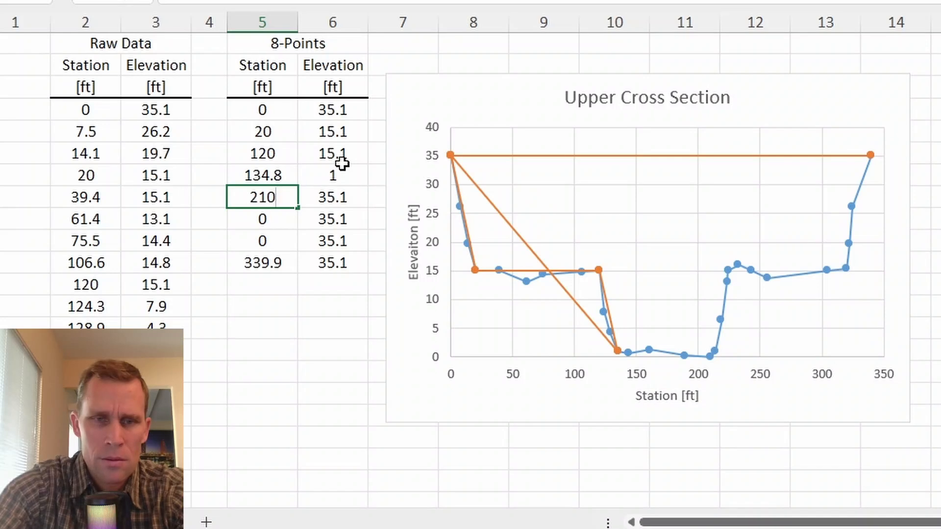
{"action": "key", "text": "Tab"}
{"action": "type", "text": "0"}
{"action": "key", "text": "Tab"}
{"action": "key", "text": "Return"}
Step: Set the sixth point in row 11 of the 8-Points table to station 224.1, elevation 15.1
{"action": "mouse_move", "coordinate": [728, 270]}
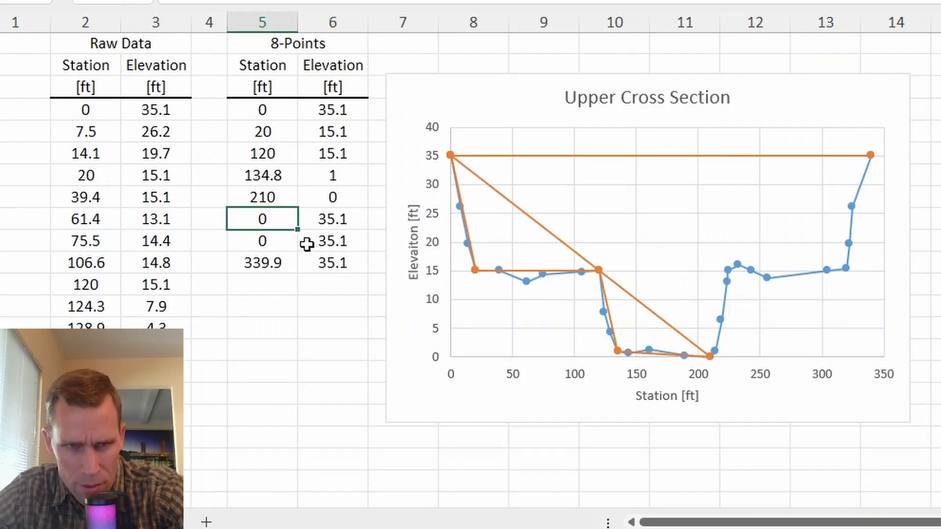
{"action": "type", "text": "224.1"}
{"action": "key", "text": "Tab"}
{"action": "type", "text": "15.1"}
{"action": "key", "text": "Tab"}
Step: Set the seventh point in row 12 of the 8-Points table to station 305.1, elevation 15.1
{"action": "mouse_move", "coordinate": [825, 268]}
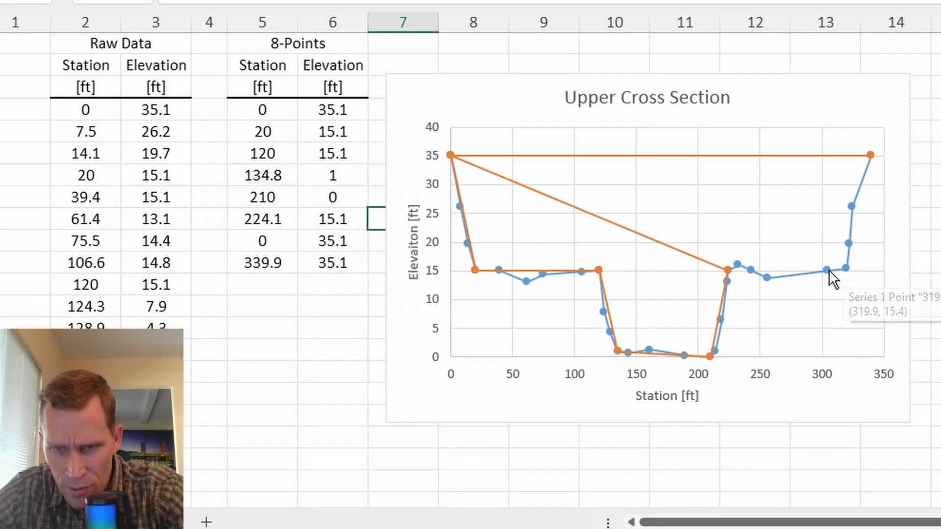
{"action": "key", "text": "Return"}
{"action": "type", "text": "305.1"}
{"action": "key", "text": "Tab"}
{"action": "type", "text": "15.1"}
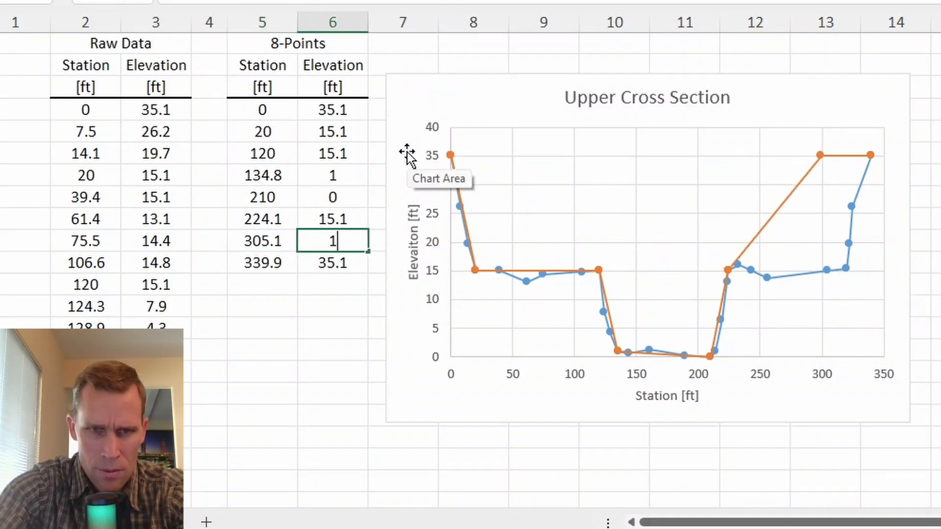
{"action": "key", "text": "Tab"}
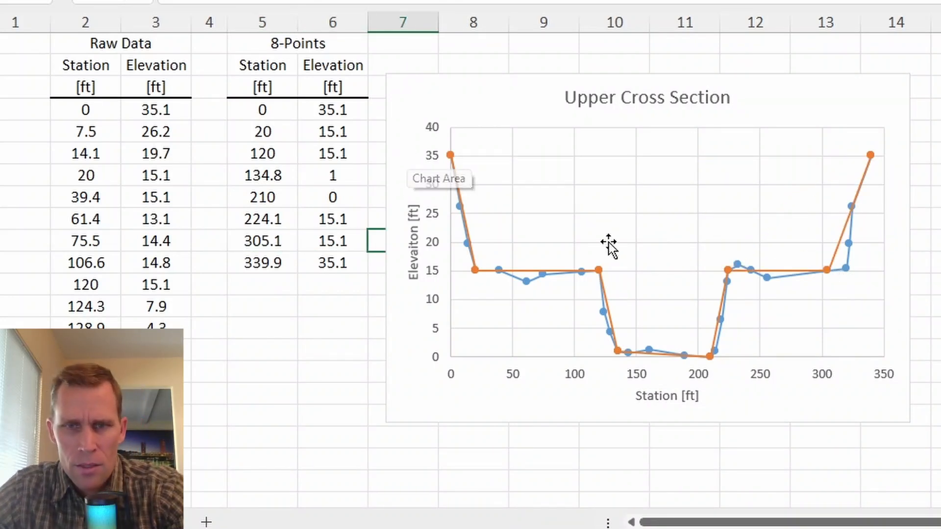
Step: Select all eight station and elevation pairs in rows 6 to 13 of the 8-Points table
{"action": "left_click", "coordinate": [935, 245]}
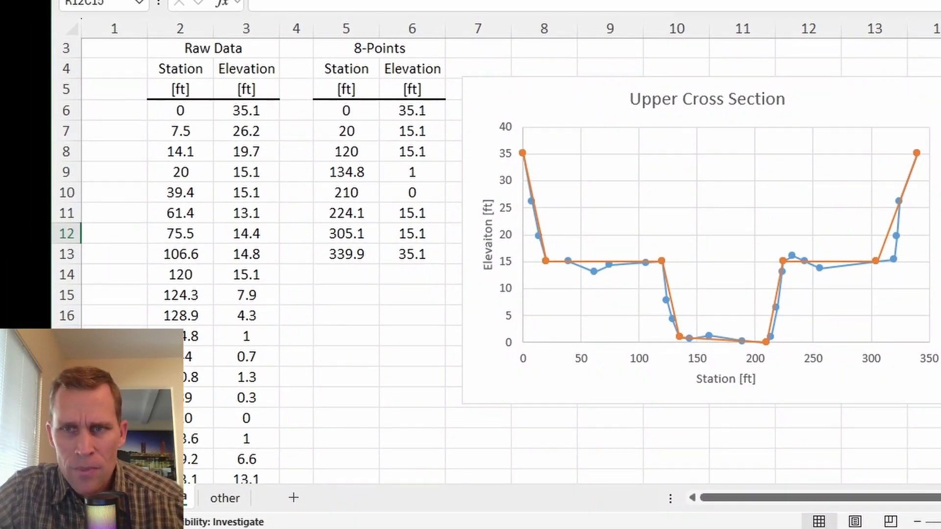
{"action": "scroll", "coordinate": [510, 259], "scroll_direction": "up", "scroll_amount": 1}
{"action": "scroll", "coordinate": [580, 266], "scroll_direction": "up", "scroll_amount": 1}
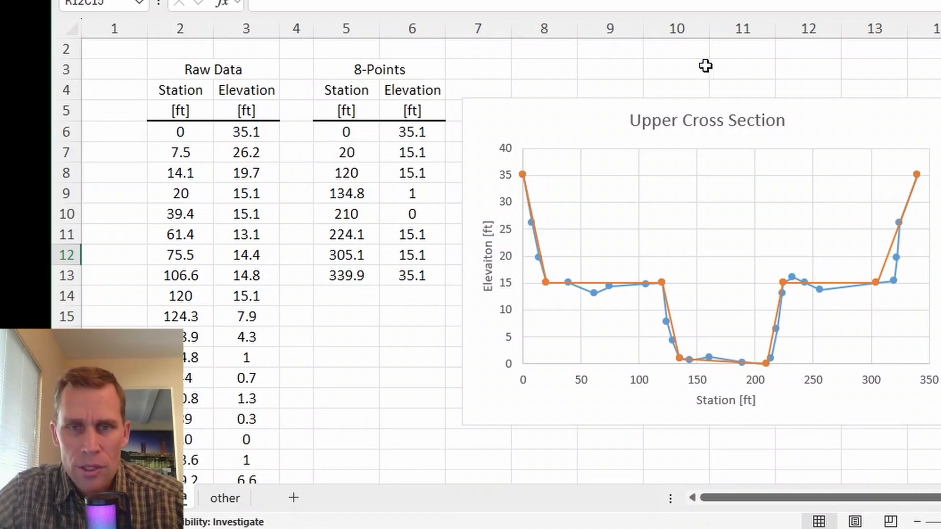
{"action": "left_click", "coordinate": [705, 66]}
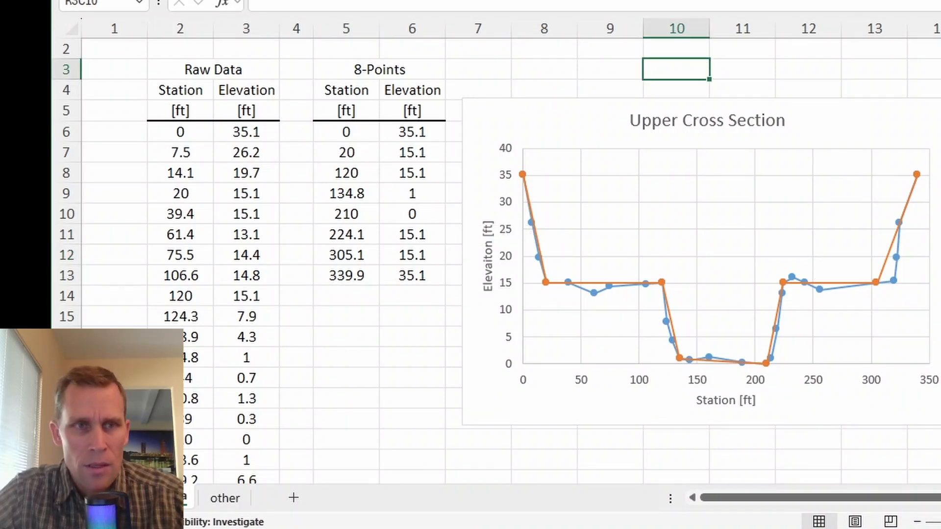
{"action": "left_click_drag", "start_coordinate": [346, 132], "coordinate": [416, 273]}
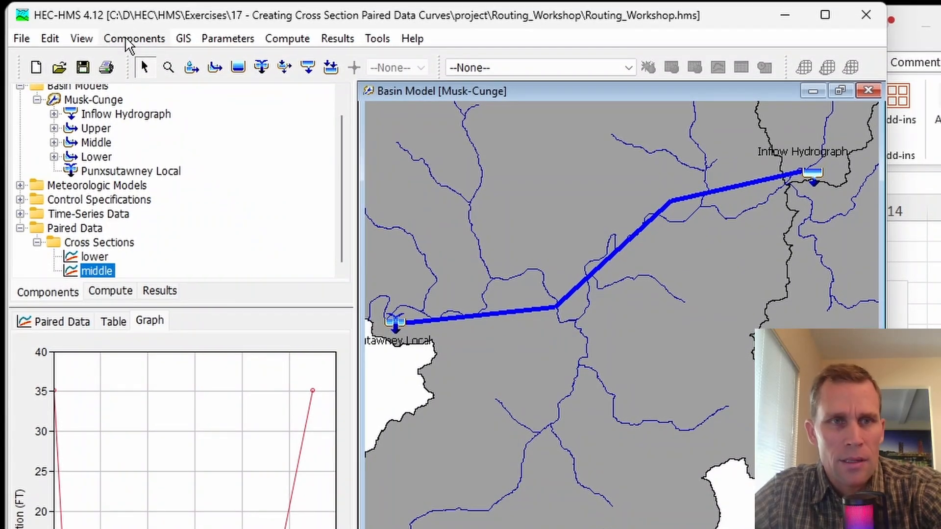
Step: Open the Paired Data Manager and list the existing Cross Sections paired data
{"action": "left_click", "coordinate": [136, 39]}
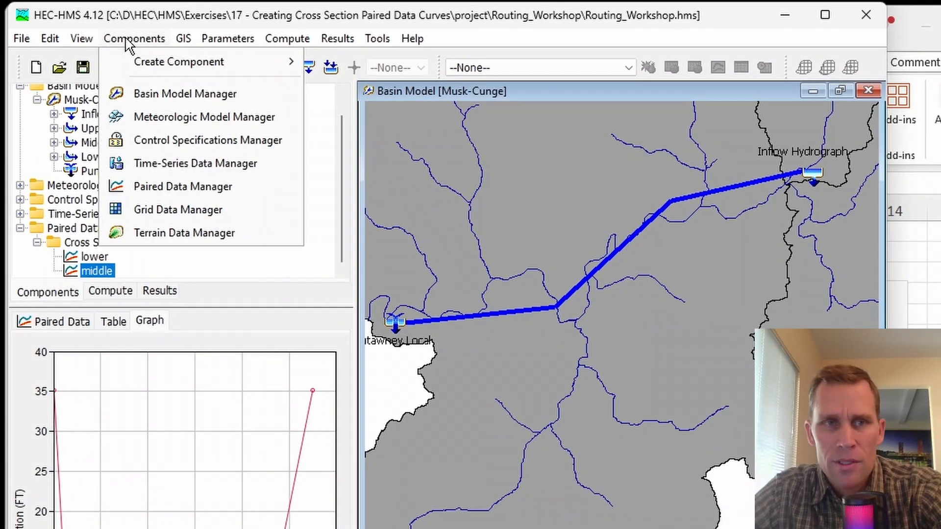
{"action": "left_click", "coordinate": [186, 187]}
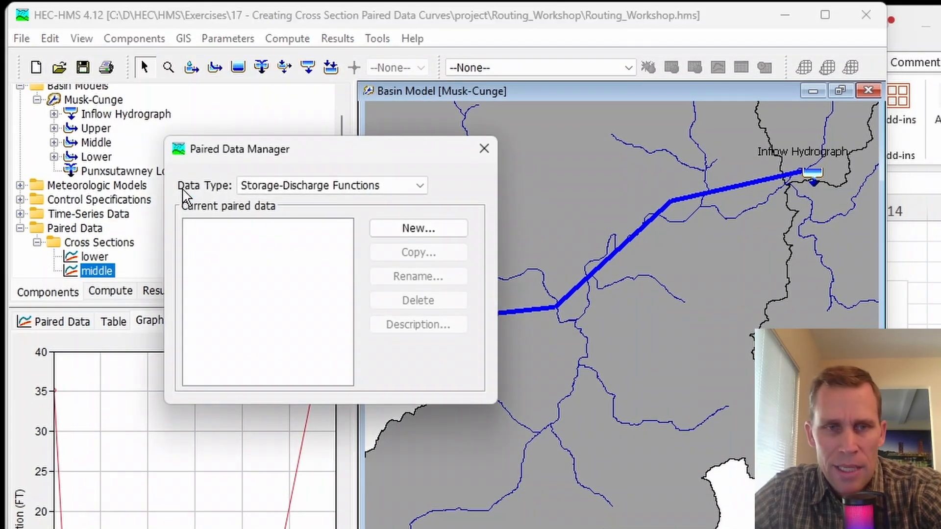
{"action": "left_click", "coordinate": [326, 186]}
{"action": "left_click", "coordinate": [307, 282]}
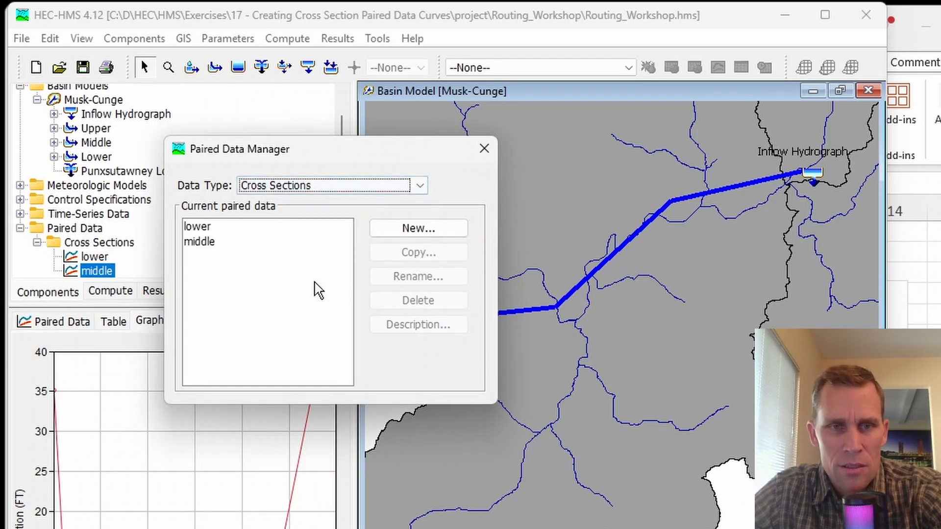
{"action": "left_click", "coordinate": [205, 227]}
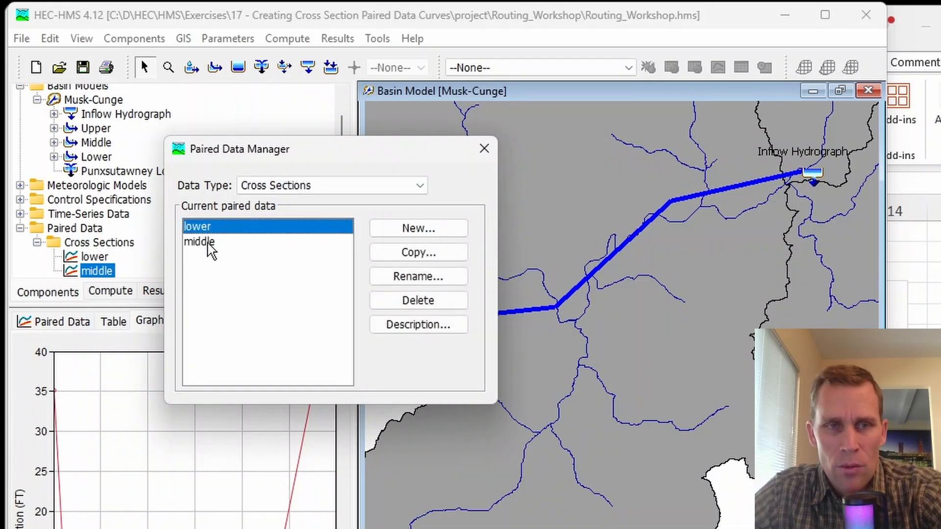
{"action": "left_click", "coordinate": [208, 242]}
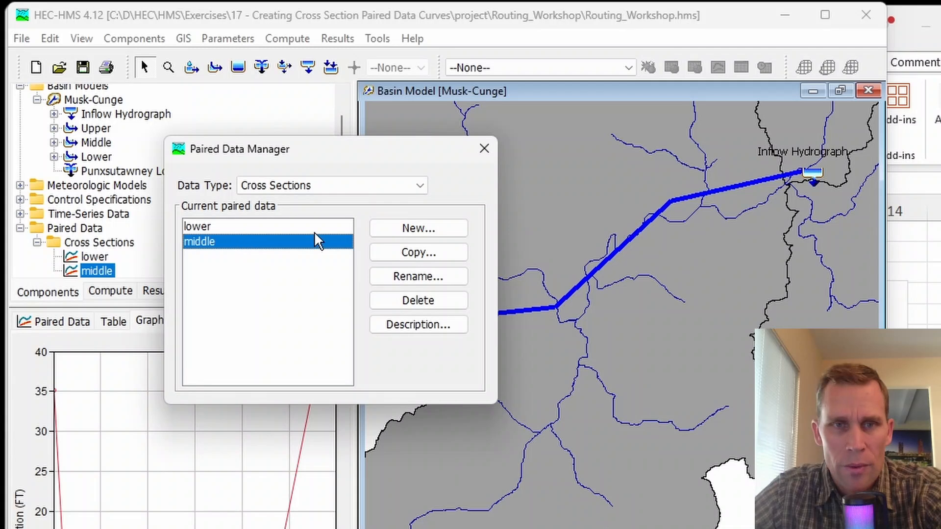
Step: Create a new cross section paired data named "upper" and close the Paired Data Manager
{"action": "left_click", "coordinate": [419, 229]}
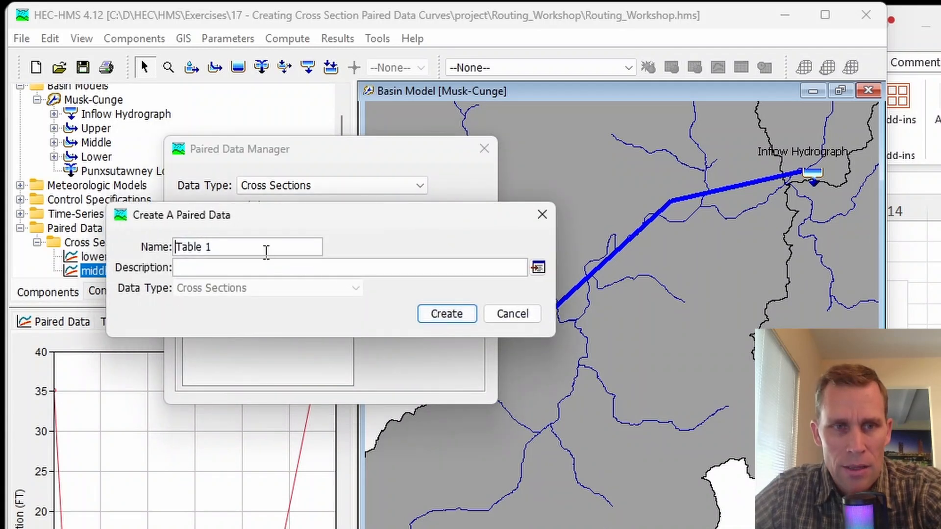
{"action": "left_click_drag", "start_coordinate": [267, 252], "coordinate": [127, 227]}
{"action": "type", "text": "upper"}
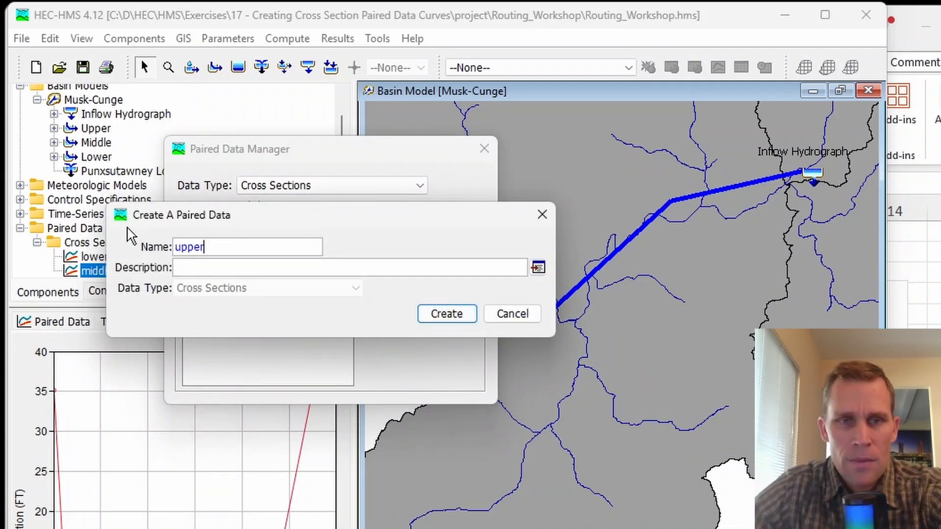
{"action": "left_click", "coordinate": [444, 316]}
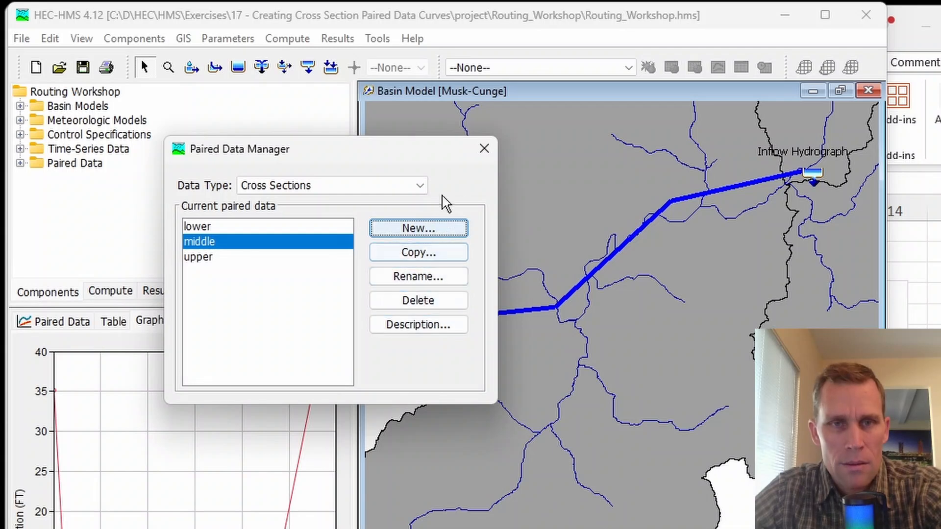
{"action": "left_click", "coordinate": [484, 148]}
Step: Open the station-elevation table of the upper cross section and select its first Station cell
{"action": "left_click", "coordinate": [20, 164]}
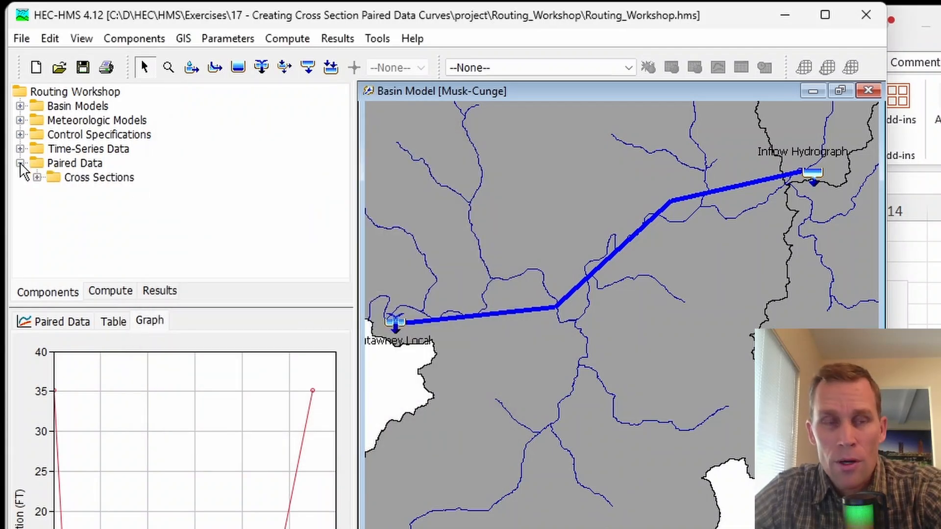
{"action": "left_click", "coordinate": [37, 177]}
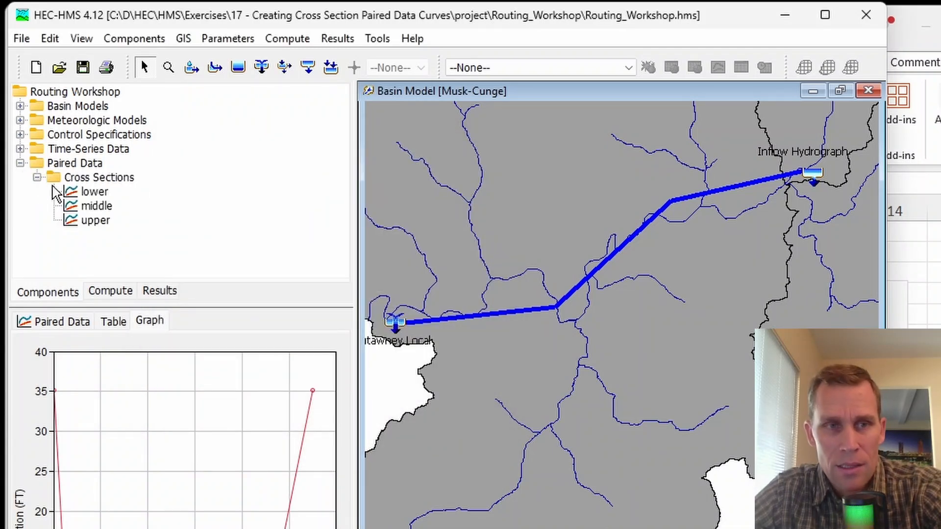
{"action": "left_click", "coordinate": [104, 224]}
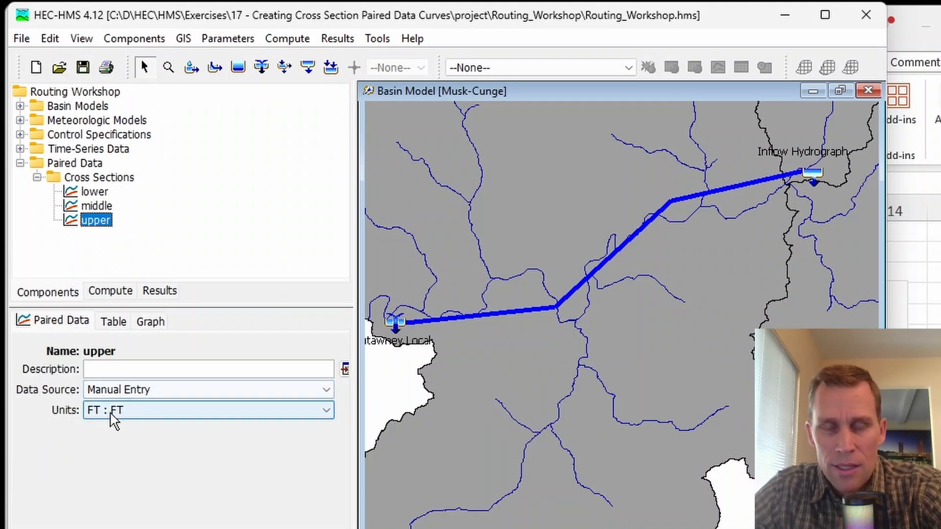
{"action": "left_click", "coordinate": [115, 323]}
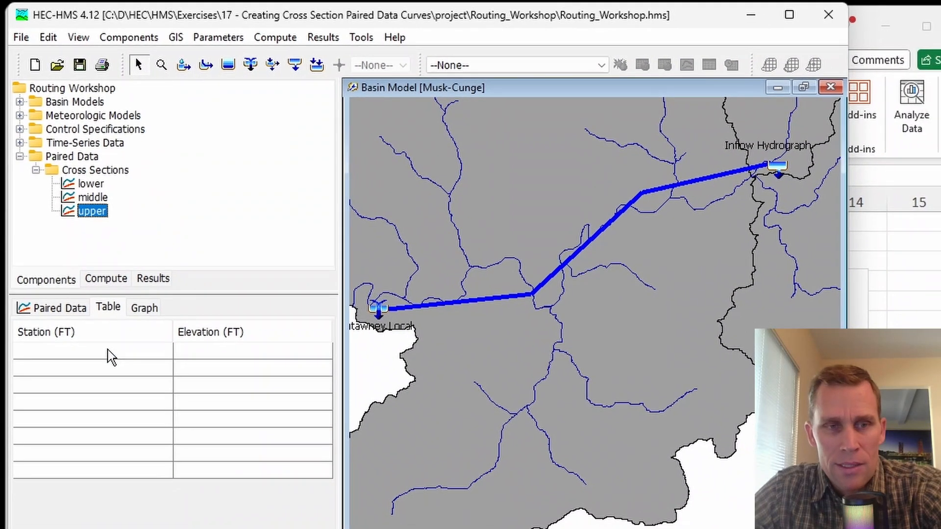
{"action": "left_click", "coordinate": [110, 351]}
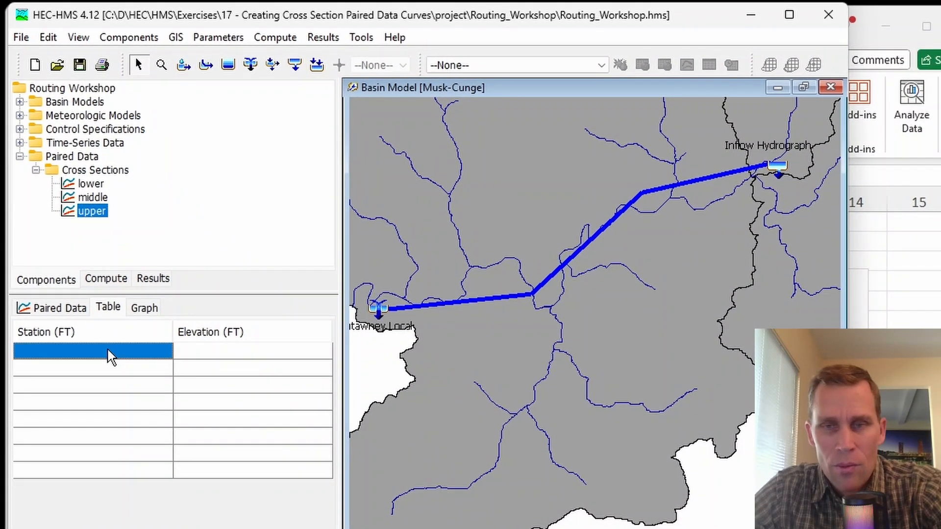
Step: Copy the eight station and elevation pairs from Excel's 8-Points table into the upper cross section's table in HEC-HMS
{"action": "key", "text": "alt+Tab"}
{"action": "left_click_drag", "start_coordinate": [309, 304], "coordinate": [337, 435]}
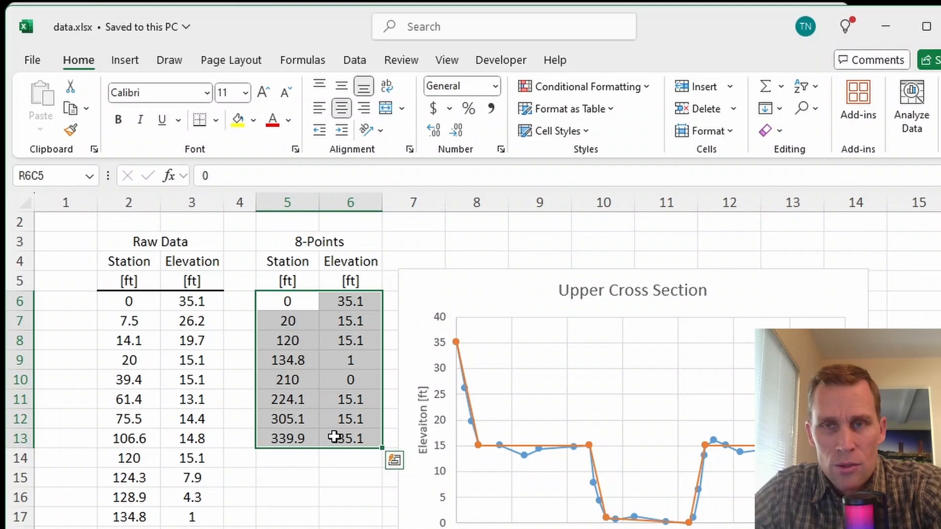
{"action": "key", "text": "ctrl+c"}
{"action": "key", "text": "alt+Tab"}
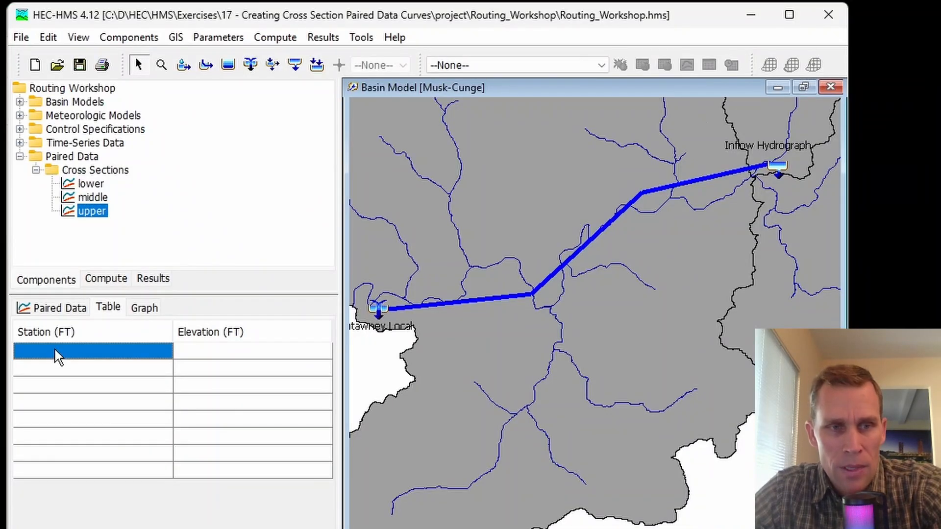
{"action": "right_click", "coordinate": [51, 352]}
{"action": "left_click", "coordinate": [95, 414]}
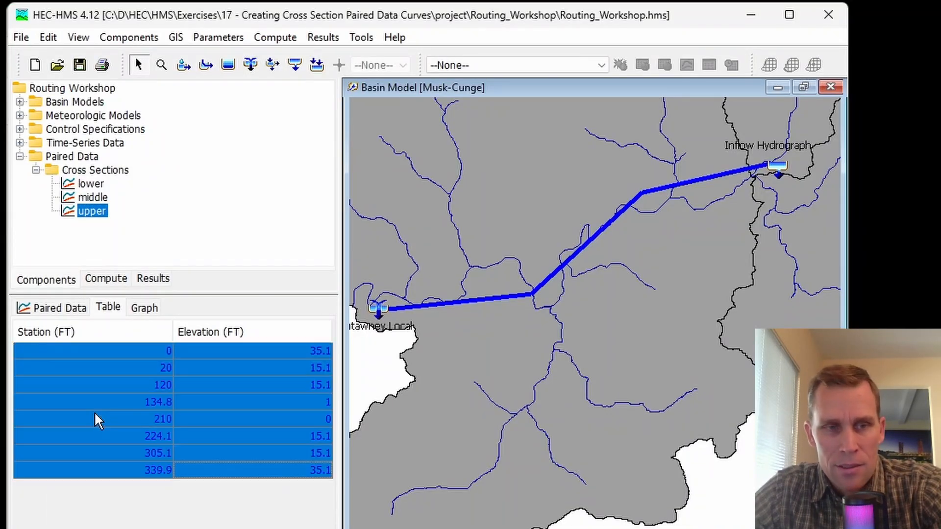
Step: Save the project and display the upper cross section's graph
{"action": "left_click", "coordinate": [81, 66]}
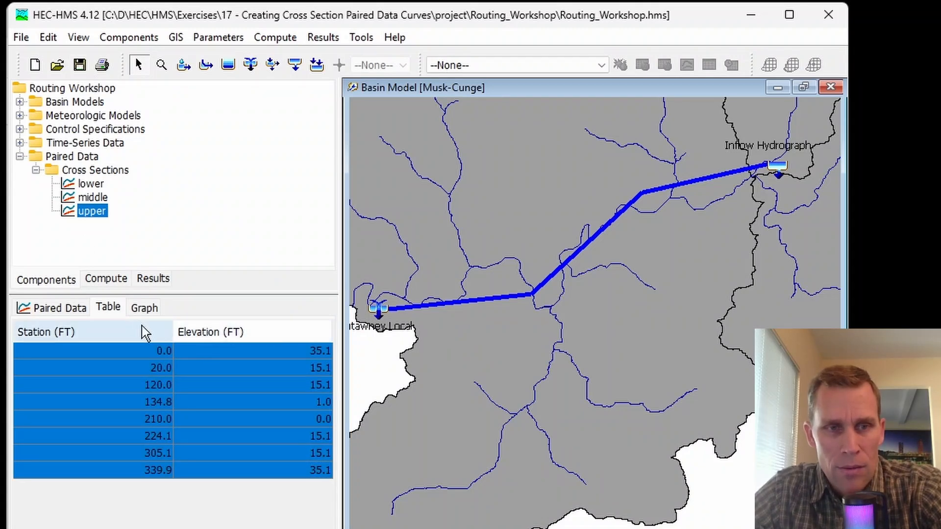
{"action": "left_click", "coordinate": [145, 308]}
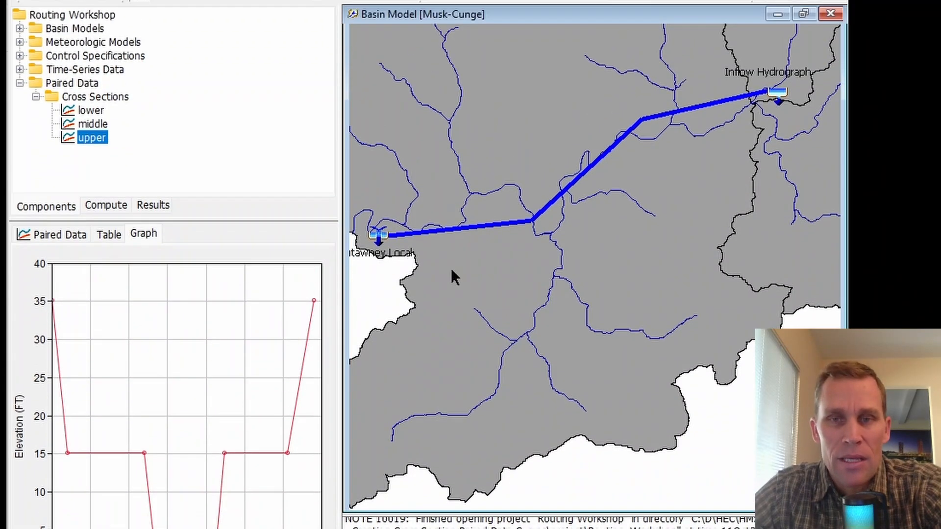
Step: Assign the "upper" cross section to the Upper reach in its Muskingum-Cunge routing settings
{"action": "left_click", "coordinate": [695, 166]}
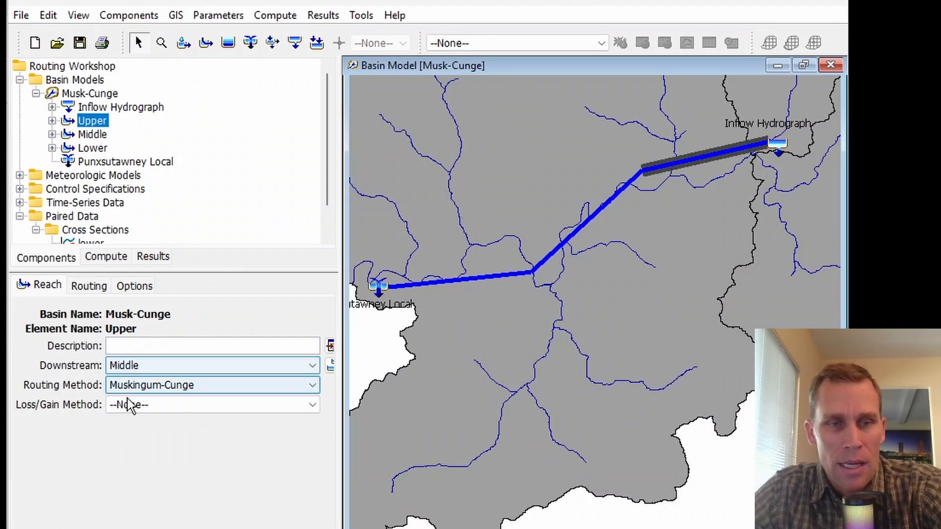
{"action": "left_click", "coordinate": [89, 284]}
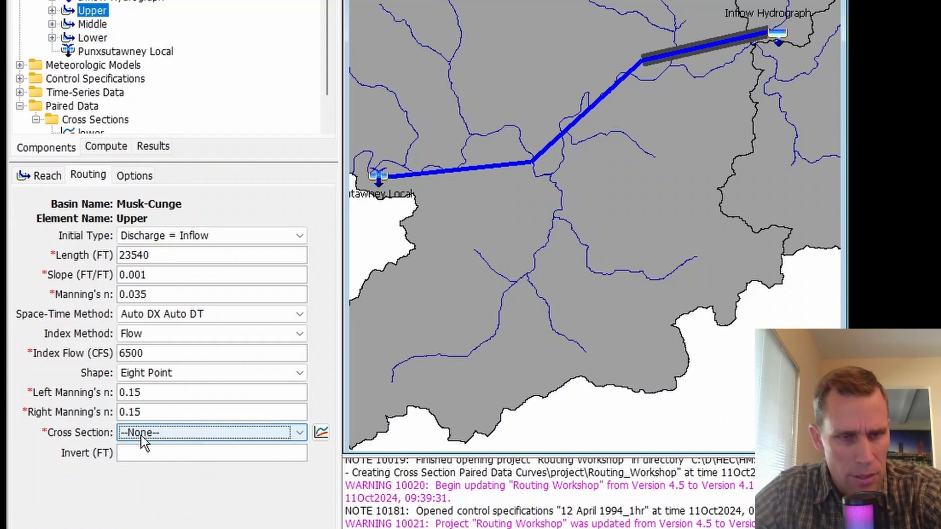
{"action": "left_click", "coordinate": [193, 433]}
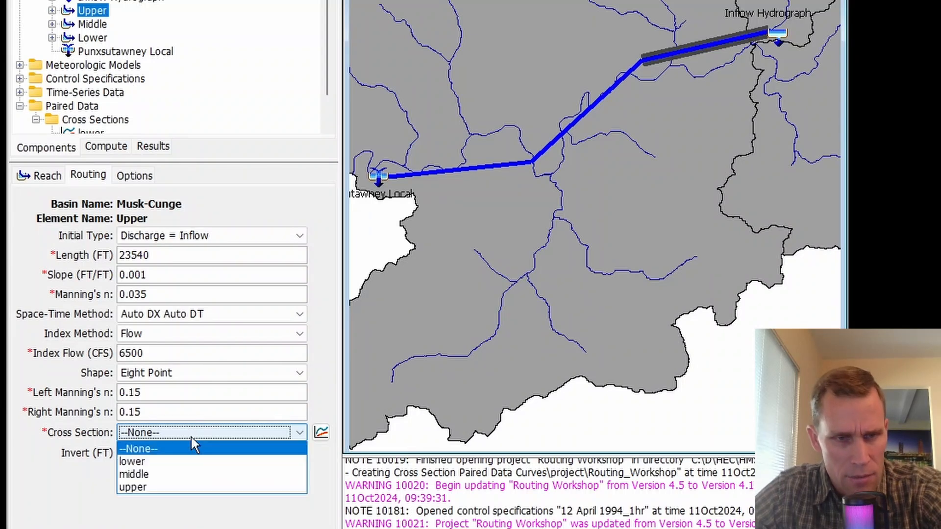
{"action": "left_click", "coordinate": [147, 485]}
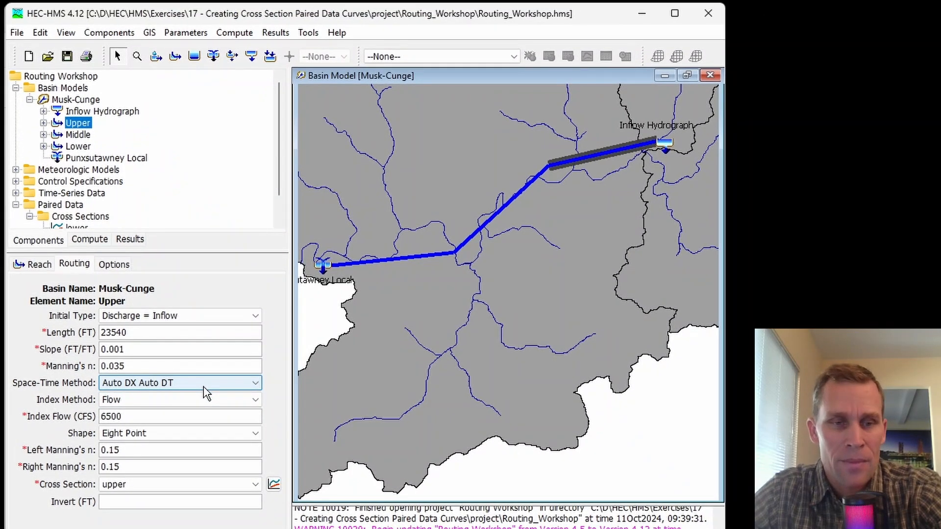
{"action": "scroll", "coordinate": [73, 201], "scroll_direction": "down", "scroll_amount": 2}
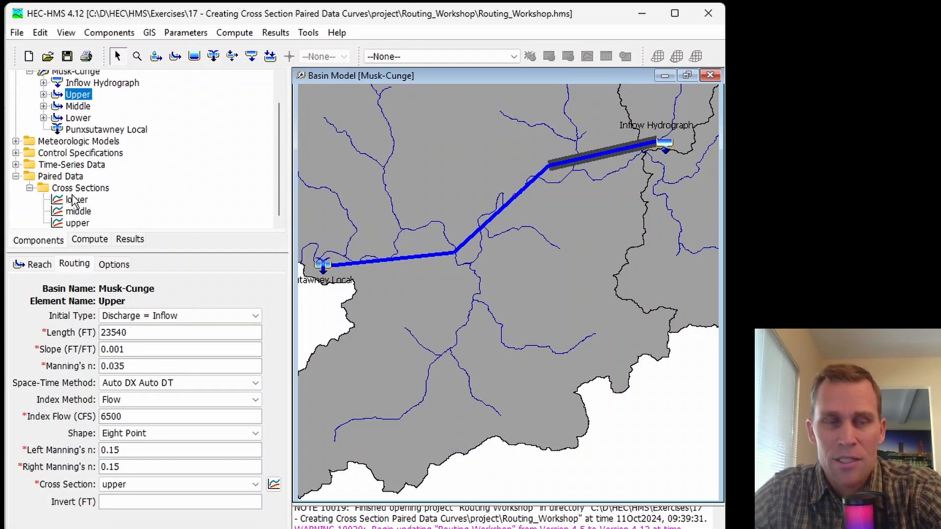